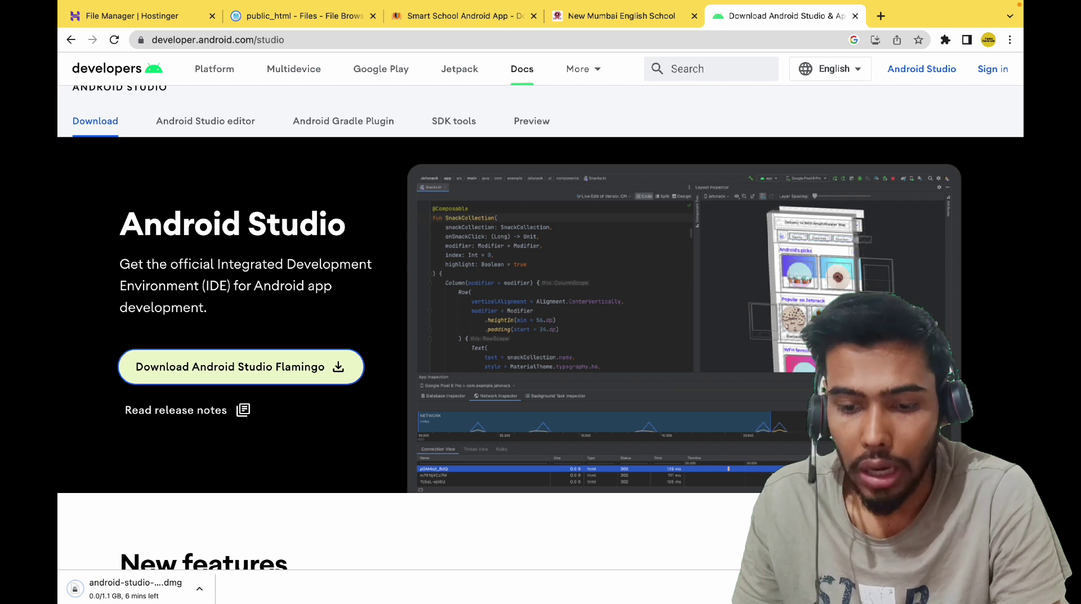
Open Chrome's downloads list to follow the android-studio-2022.2.1.18-mac_arm.dmg download.
key("super+shift+j")
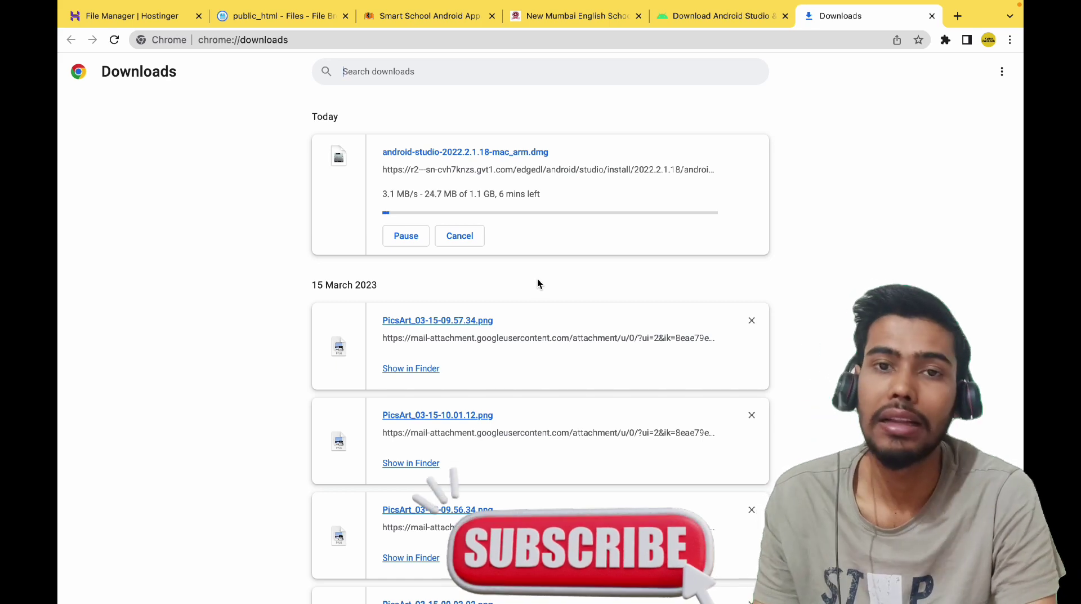
Wait on chrome://downloads until the 1.1 GB android-studio-2022.2.1.18-mac_arm.dmg finishes.
mouse_move(787, 9)
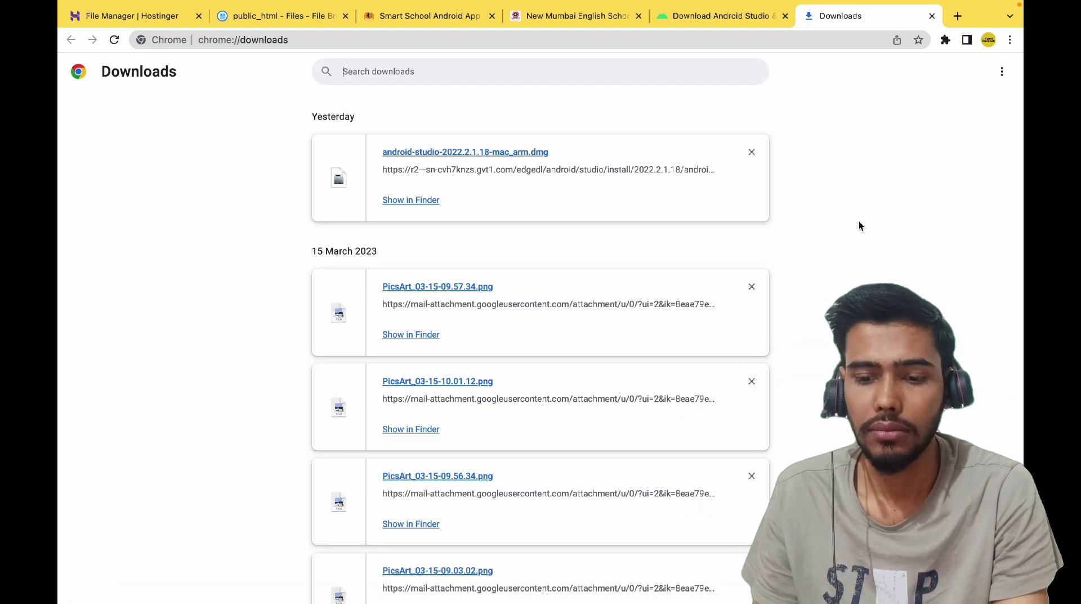
Mount the Flamingo .dmg from Finder and drag Android Studio onto Applications.
left_click(407, 202)
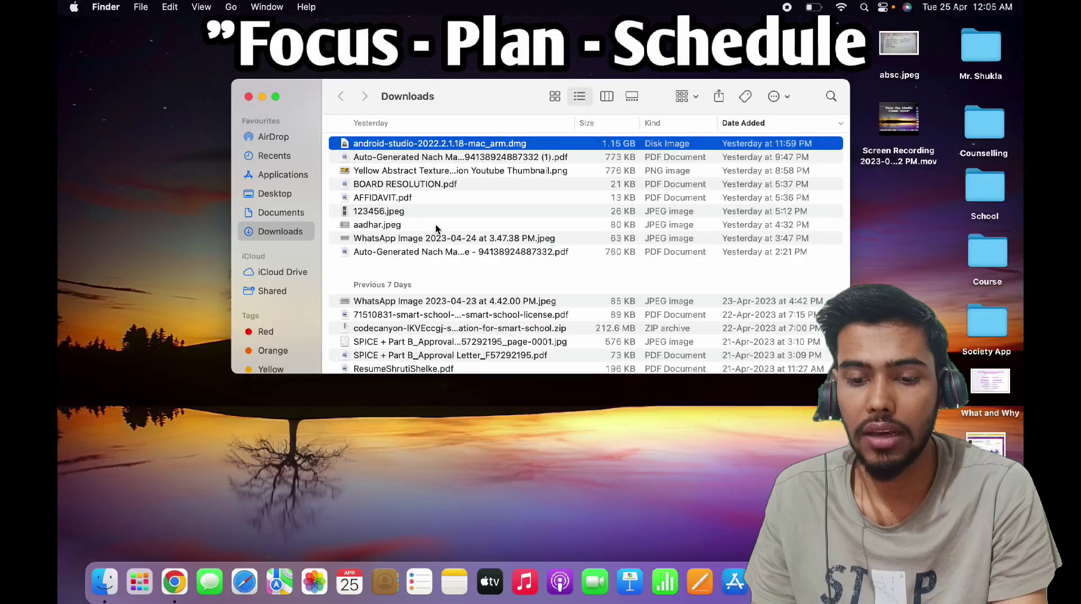
double_click(385, 144)
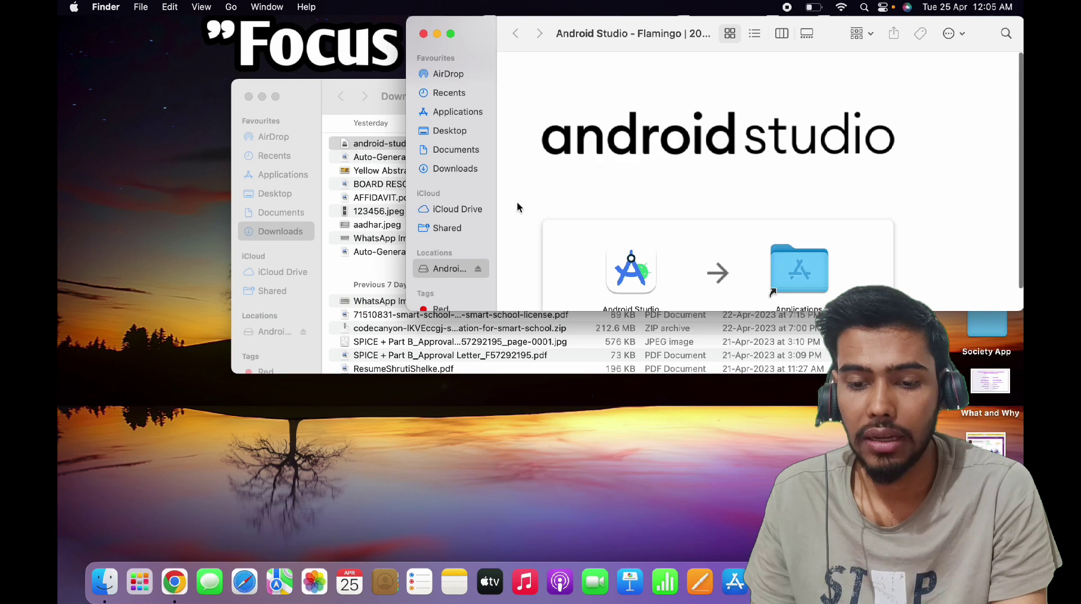
scroll(633, 246, "down", 2)
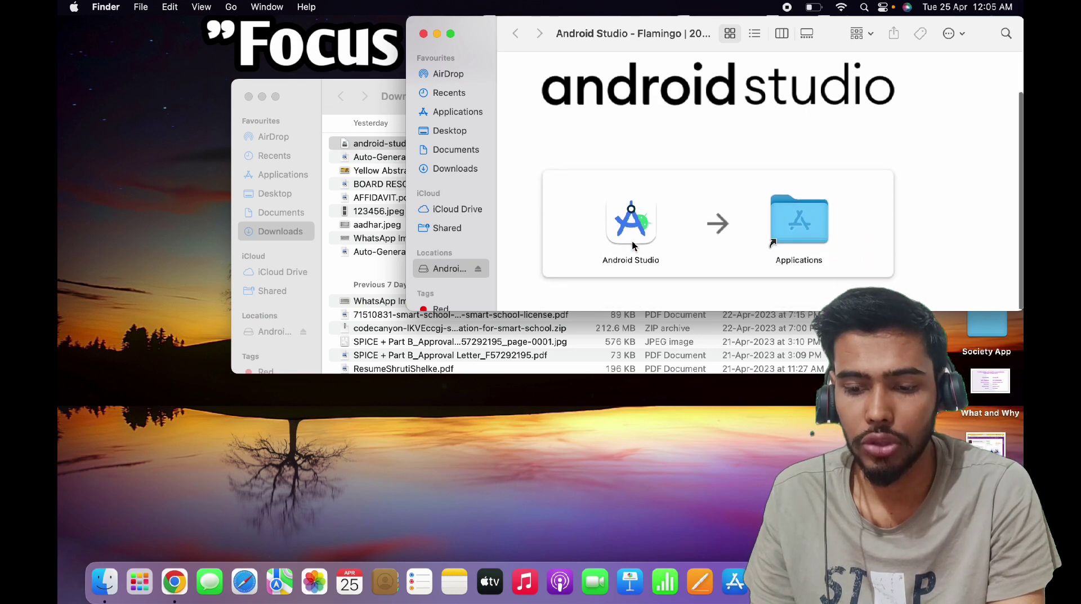
left_click_drag(631, 242, 792, 250)
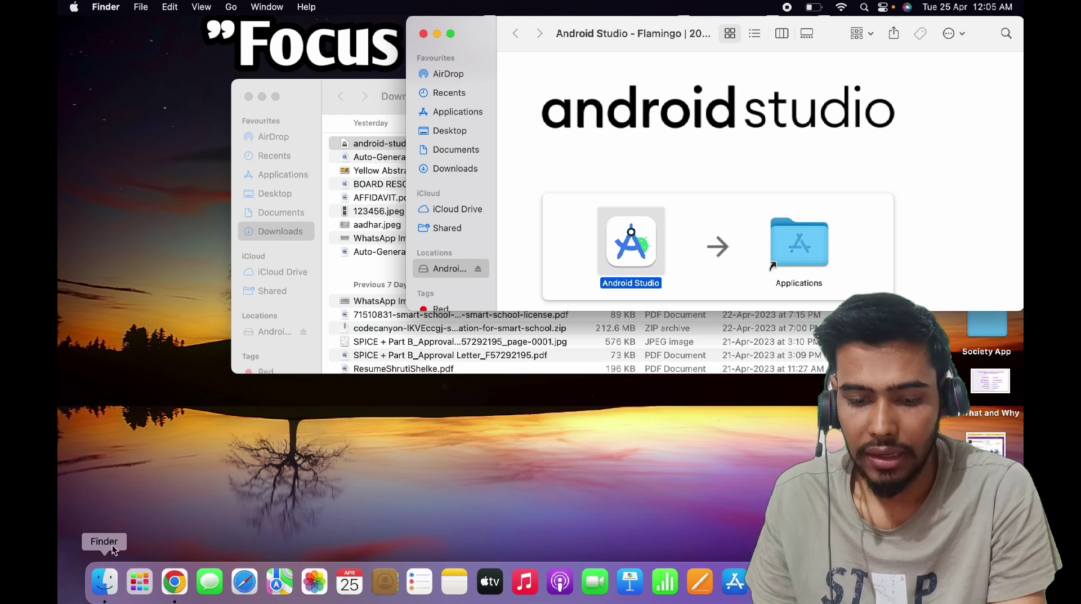
Show the Applications folder and confirm Android Studio is listed at 2.68 GB.
left_click(107, 578)
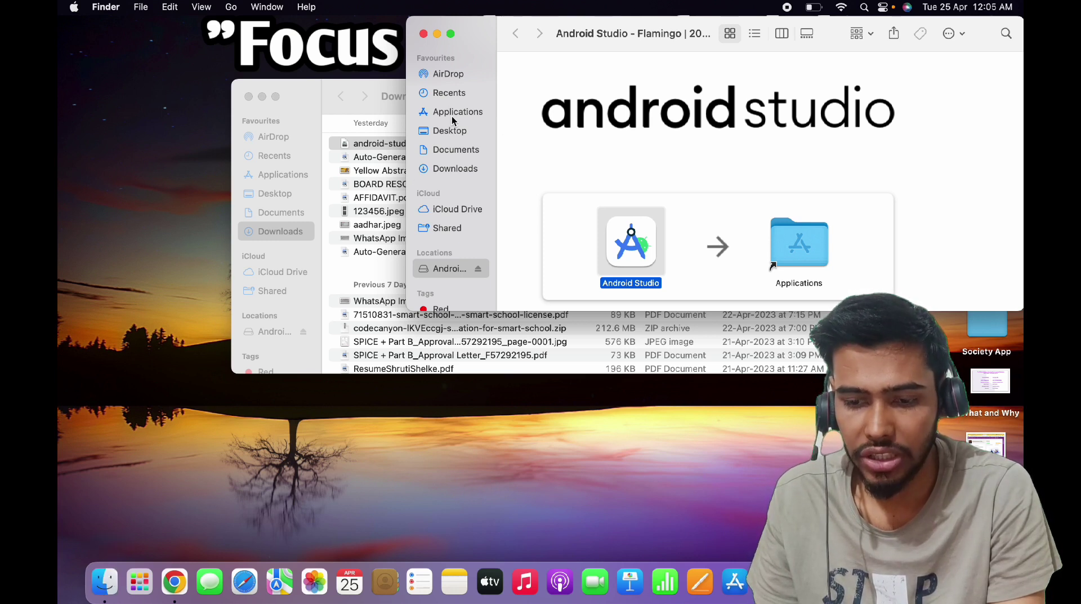
left_click(451, 113)
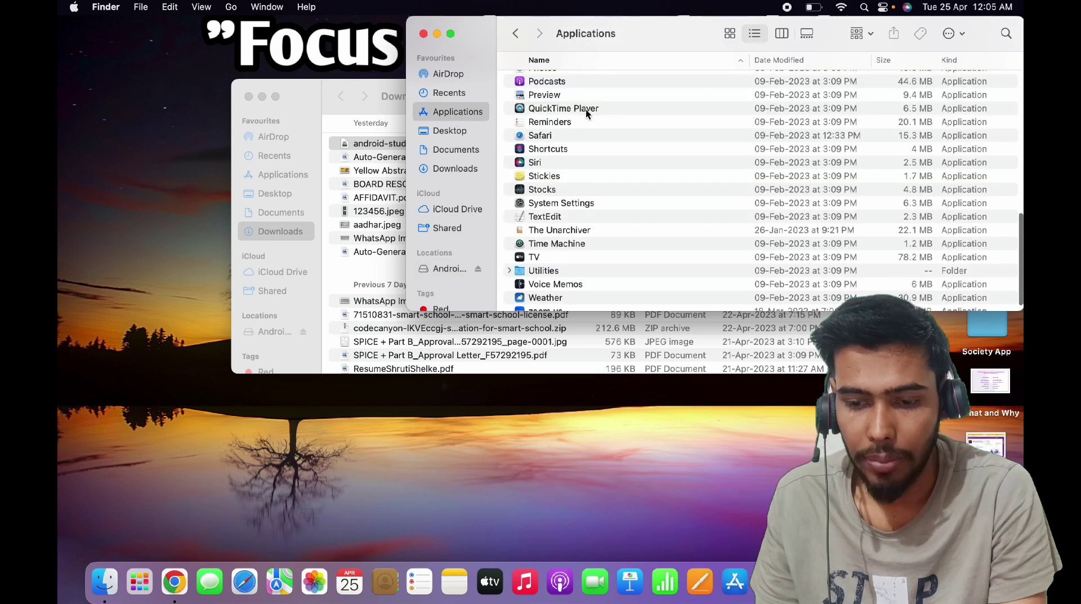
scroll(587, 139, "up", 15)
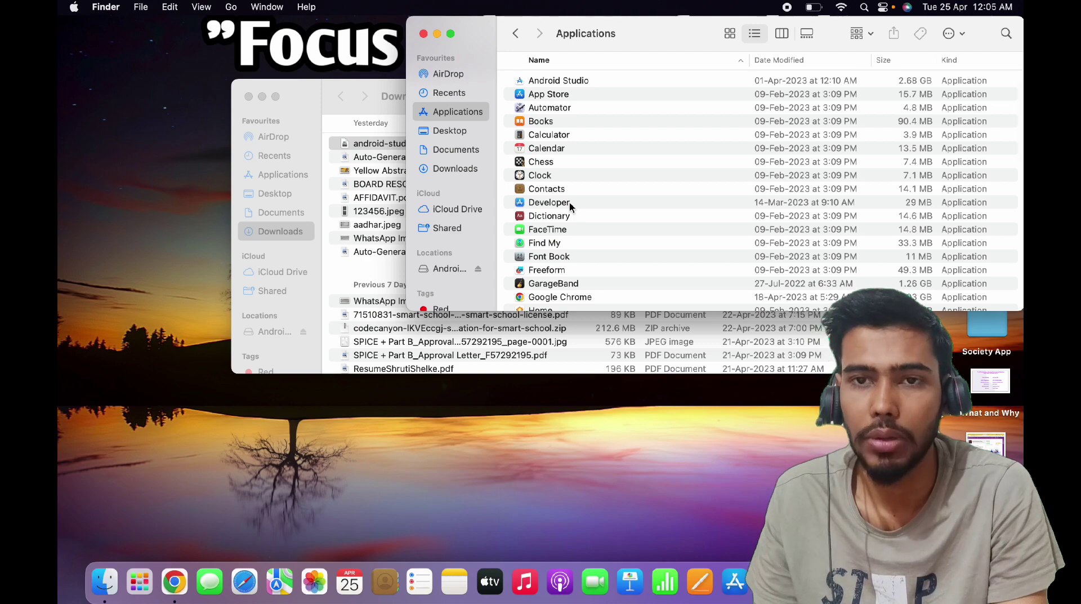
Launch Android Studio from Launchpad and close the Applications window.
key("F4")
scroll(571, 208, "right", 3)
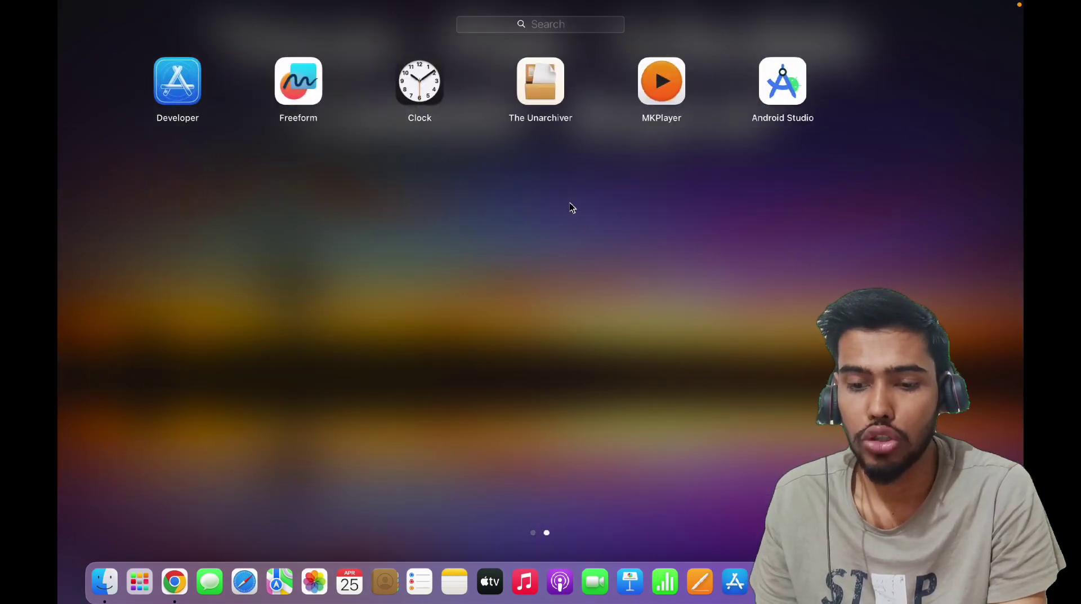
left_click(782, 85)
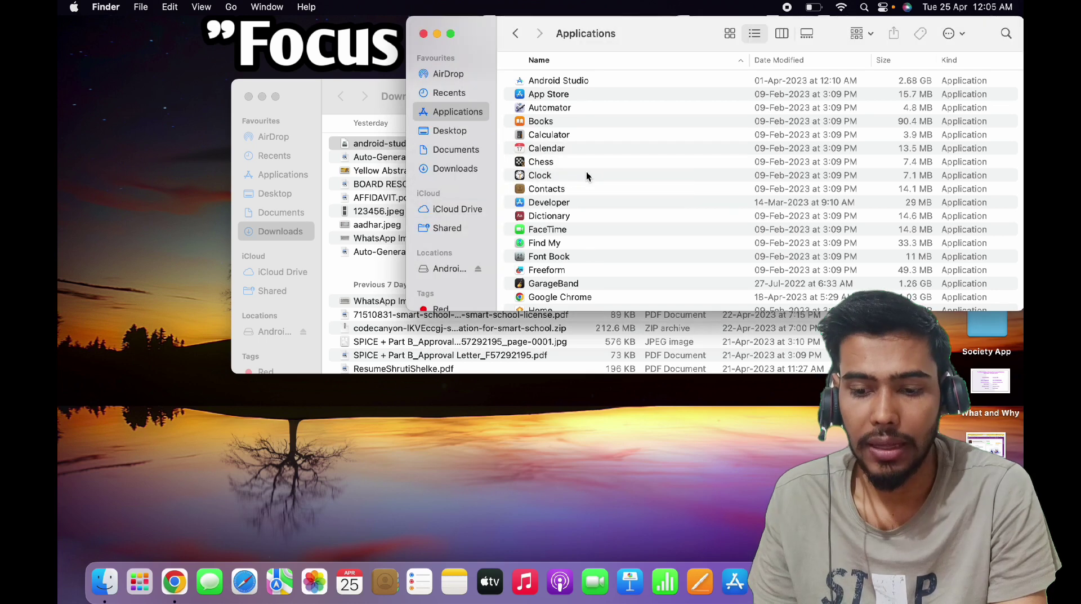
left_click(423, 35)
Close Downloads, allow the internet-downloaded app to open, and choose Do not import settings.
left_click(248, 97)
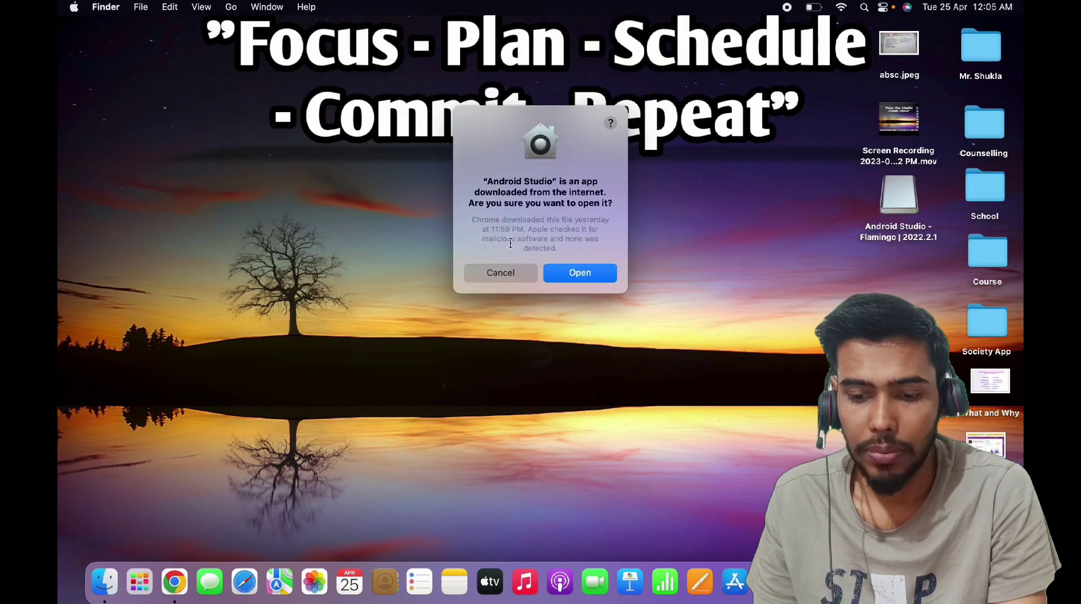
left_click(588, 273)
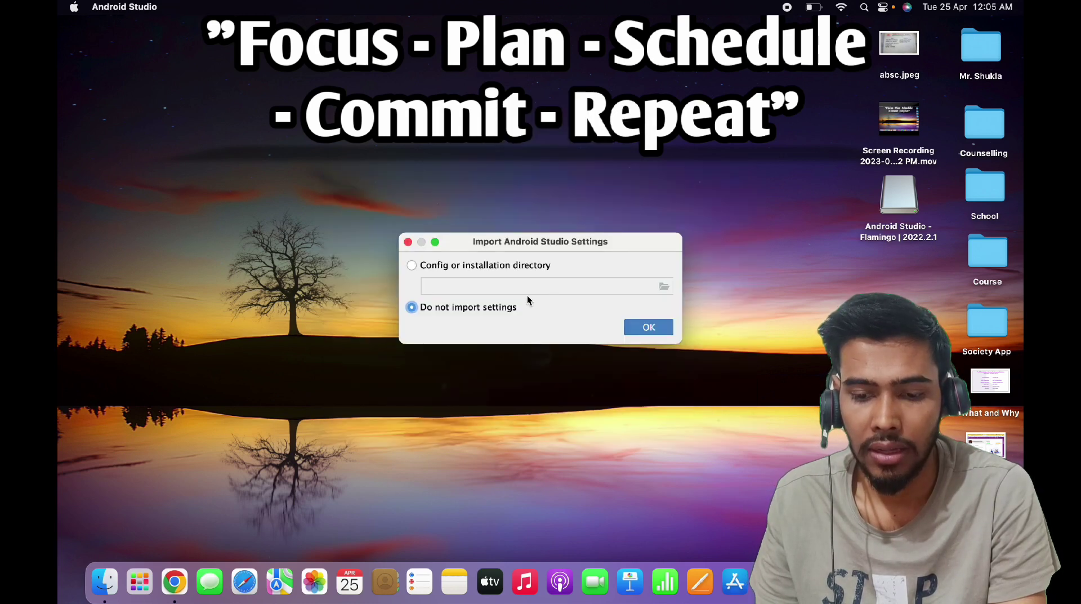
left_click(452, 269)
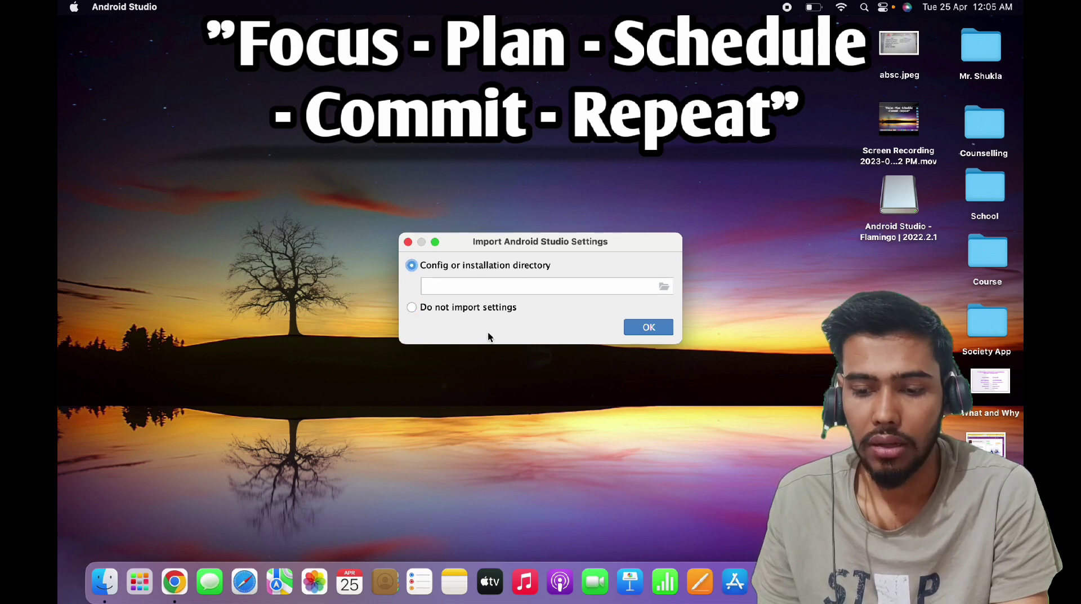
left_click(465, 307)
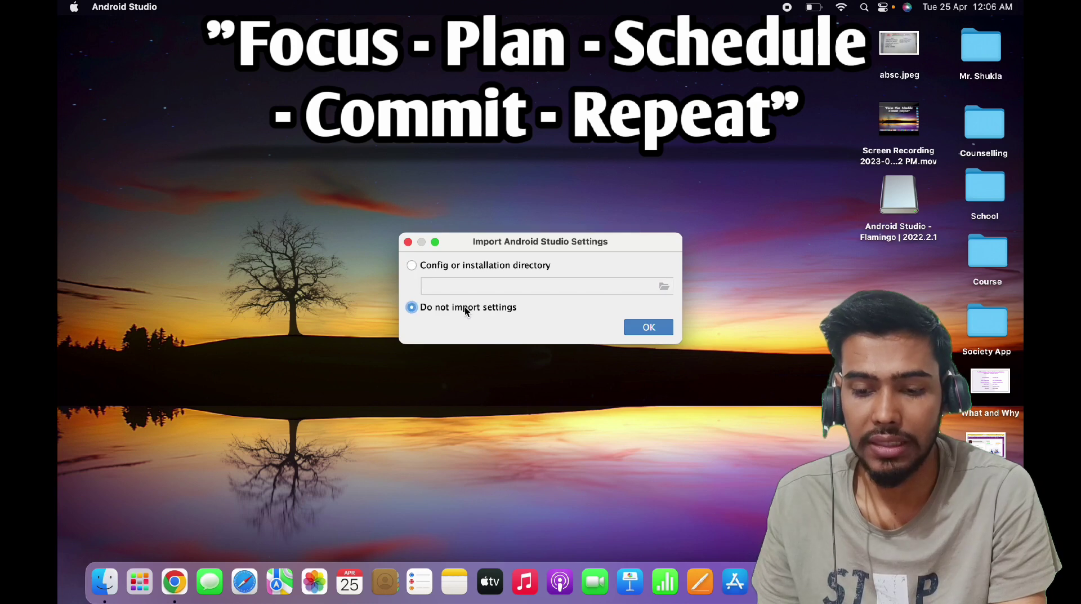
left_click(648, 327)
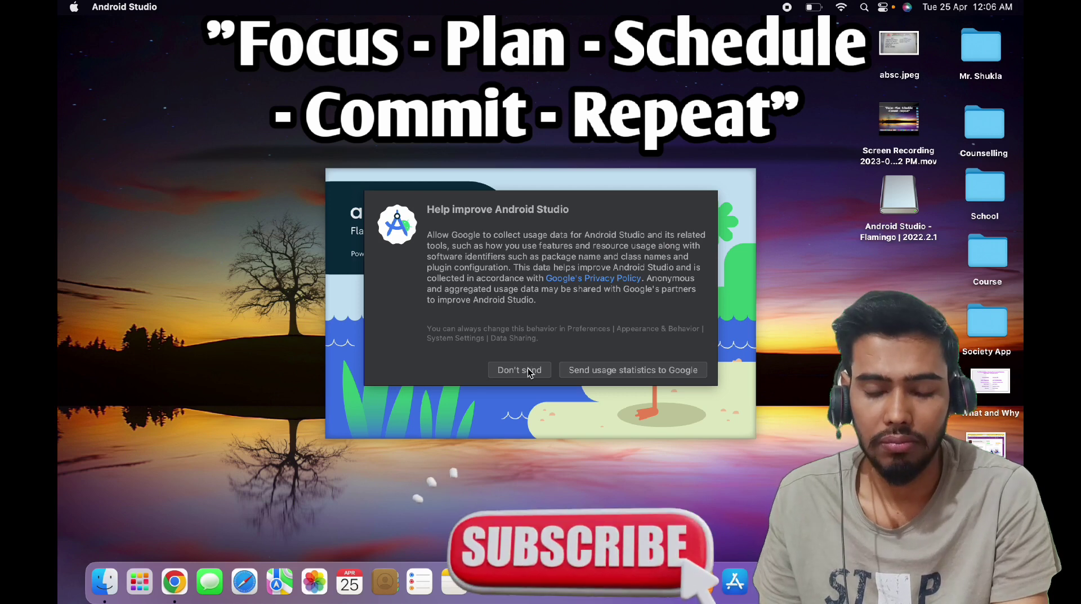
Allow usage statistics to be sent and choose a Custom installation type.
left_click(623, 373)
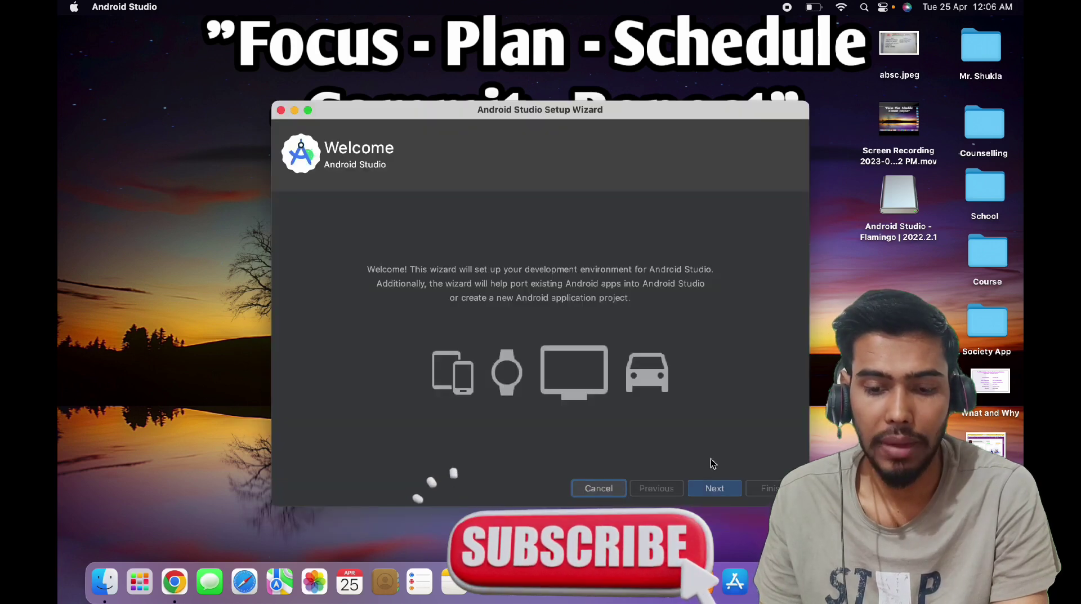
left_click(707, 489)
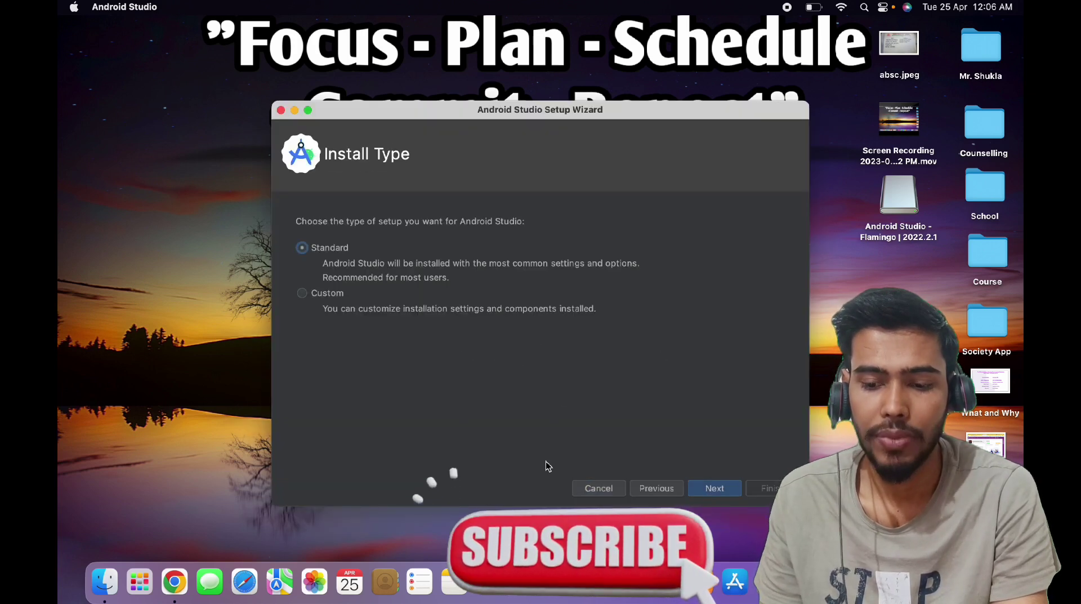
left_click(317, 294)
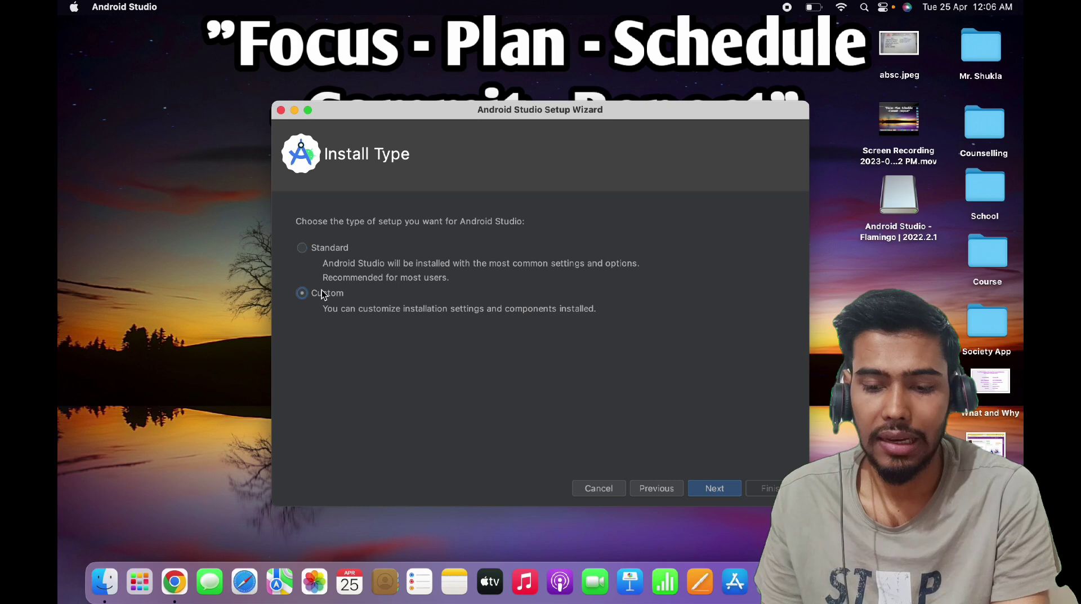
Keep the default JDK, Darcula theme and SDK components, reaching the 1.94 GB Verify Settings page.
left_click(725, 491)
left_click(715, 489)
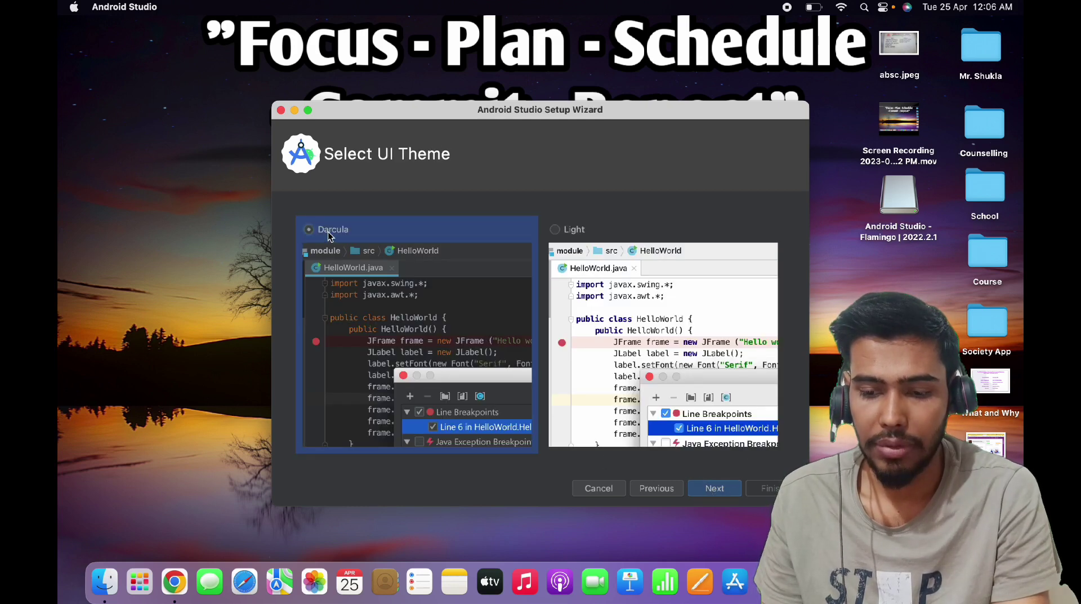
left_click(729, 492)
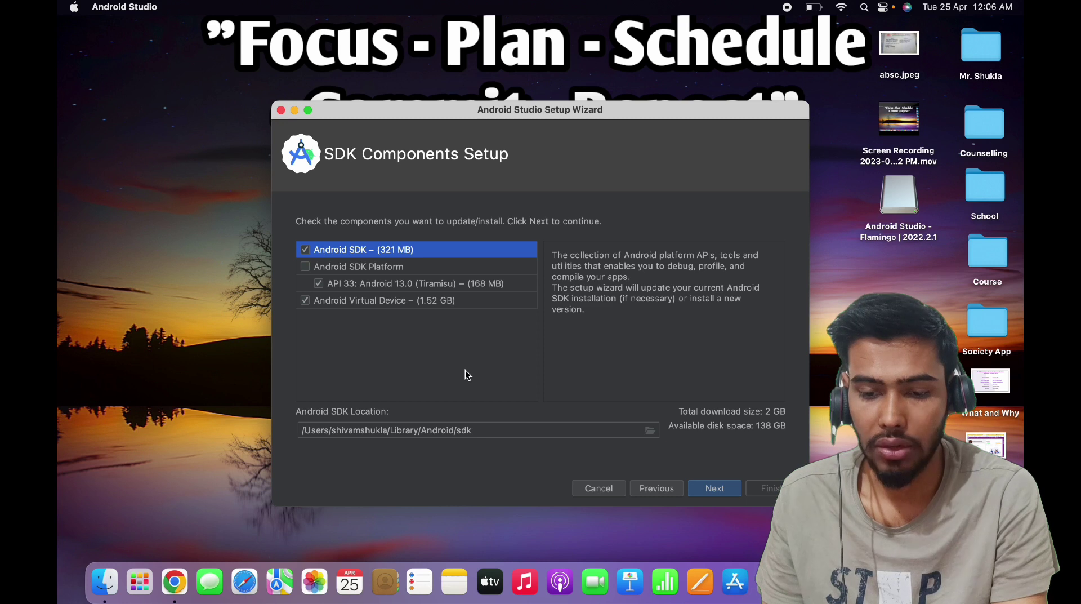
left_click(705, 493)
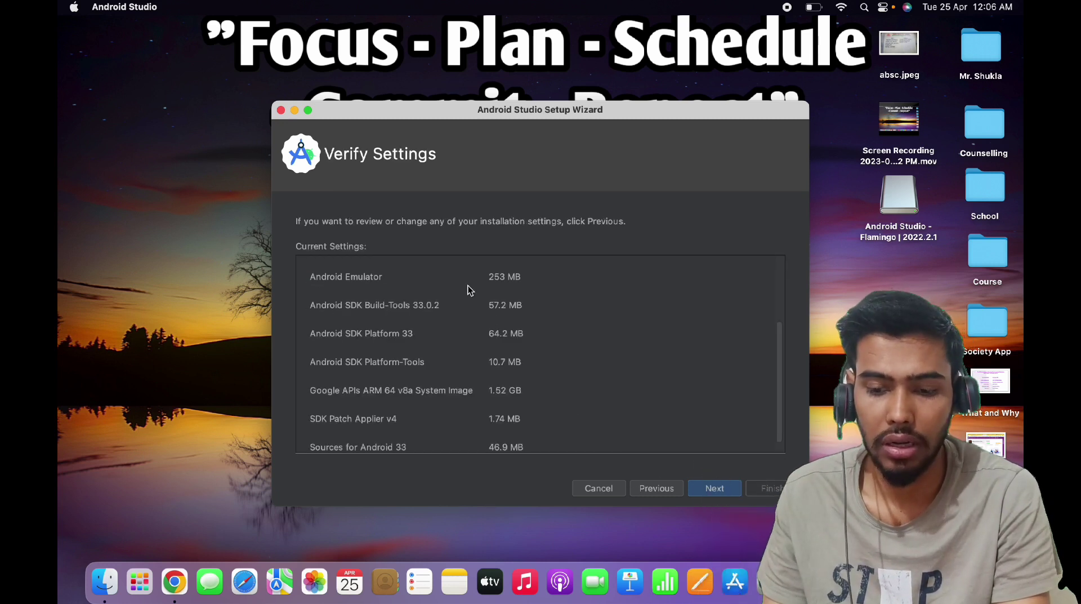
scroll(501, 348, "down", 1)
scroll(529, 366, "up", 5)
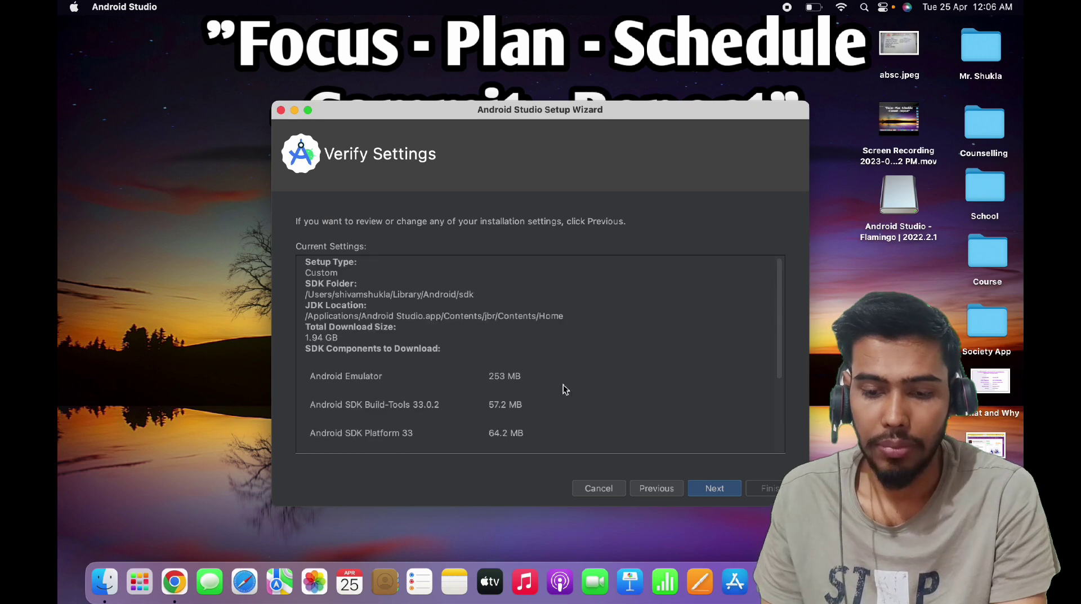
Reach the License Agreement and accept the android-sdk-license.
left_click(715, 488)
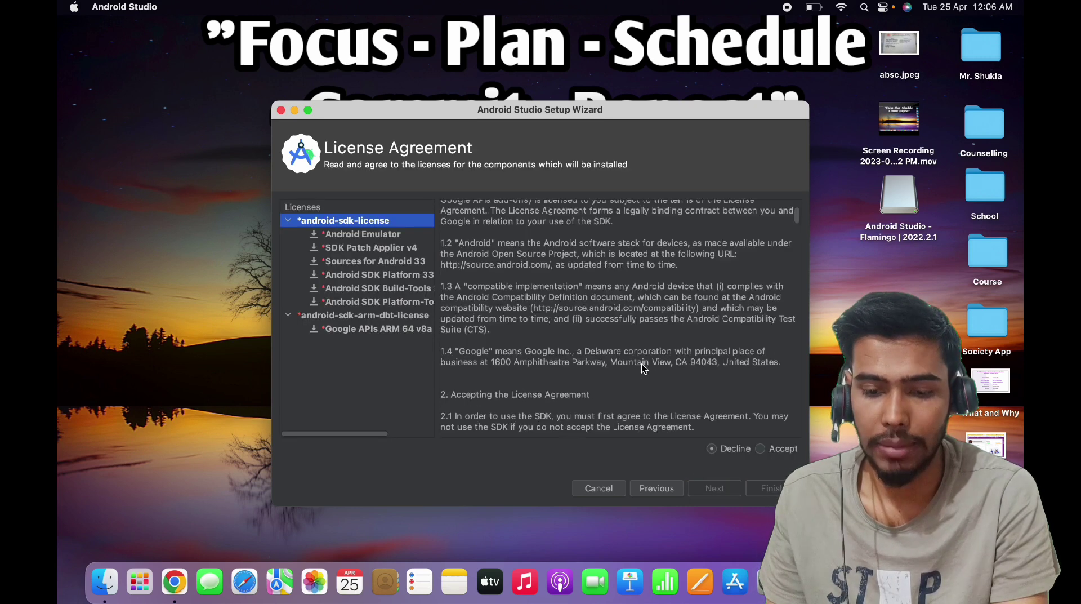
scroll(640, 364, "down", 10)
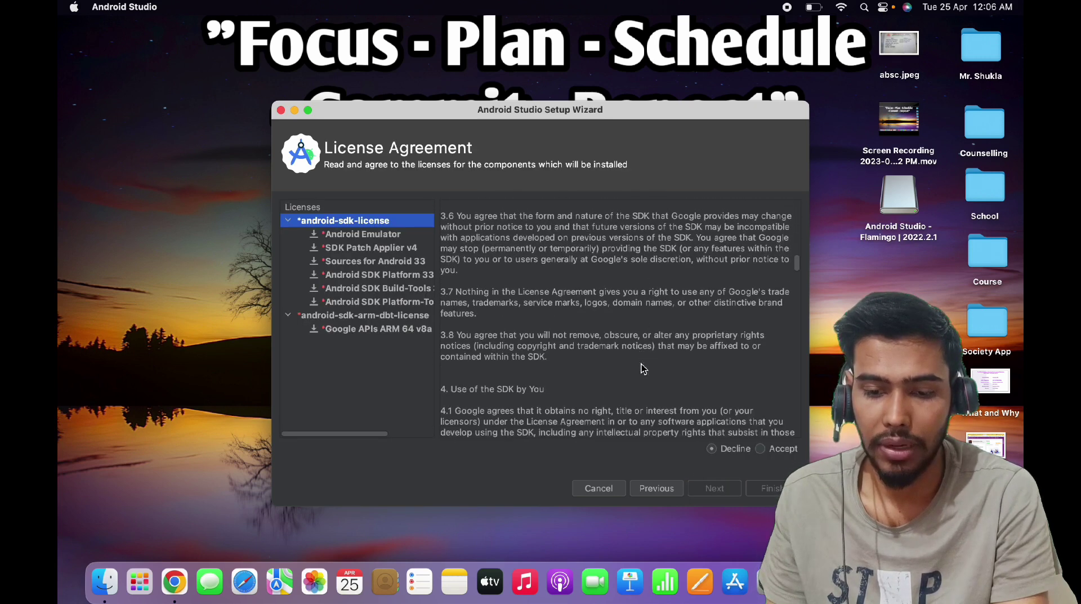
left_click(759, 448)
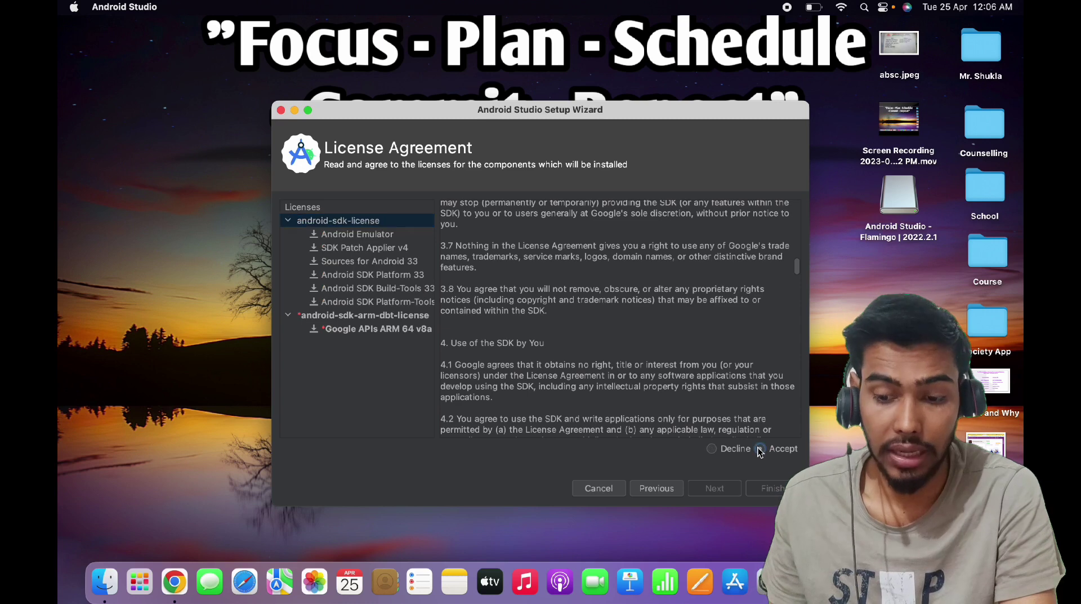
Review the component licenses, accept android-sdk-arm-dbt-license, and finish to start downloading.
left_click(366, 235)
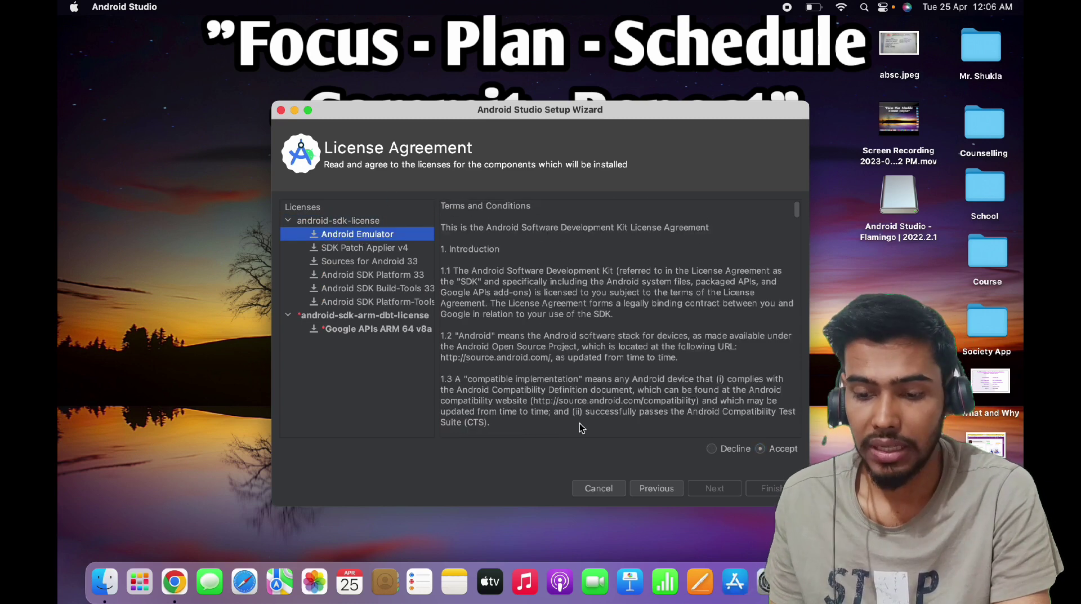
left_click(347, 248)
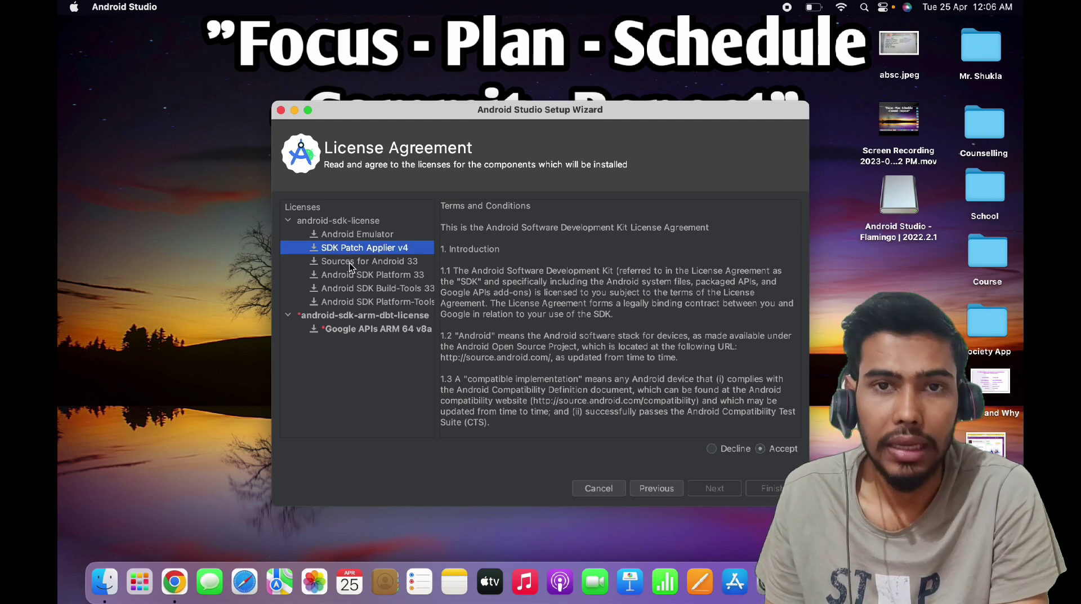
left_click(350, 262)
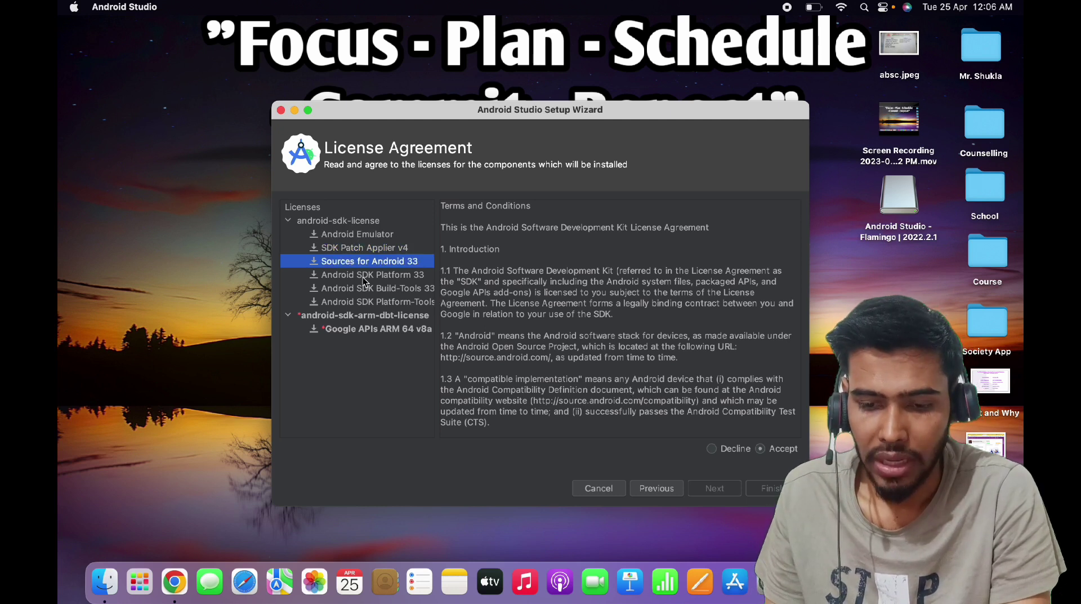
left_click(362, 278)
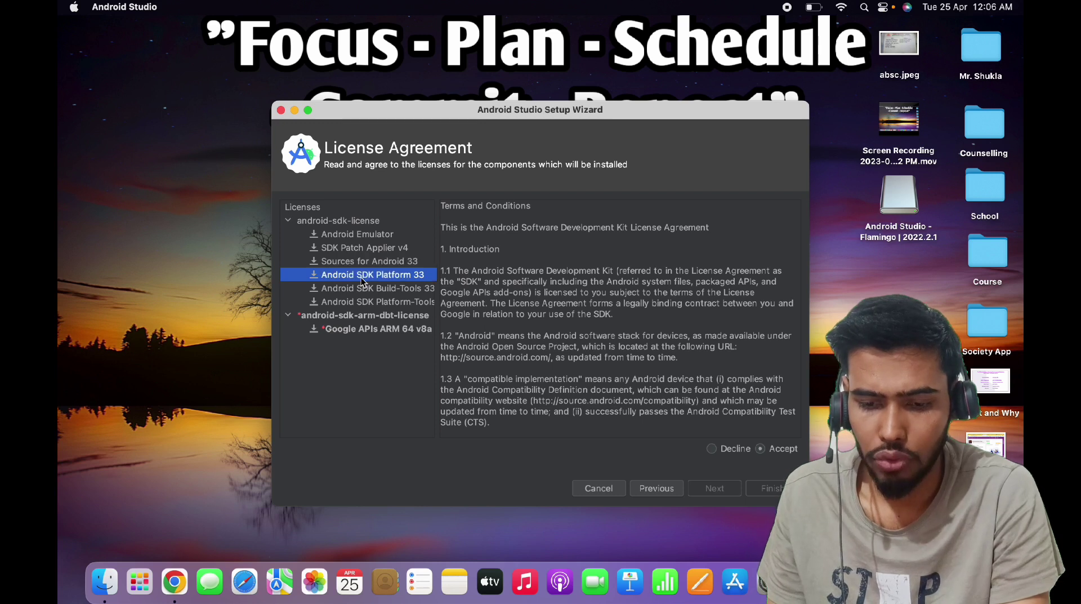
left_click(360, 291)
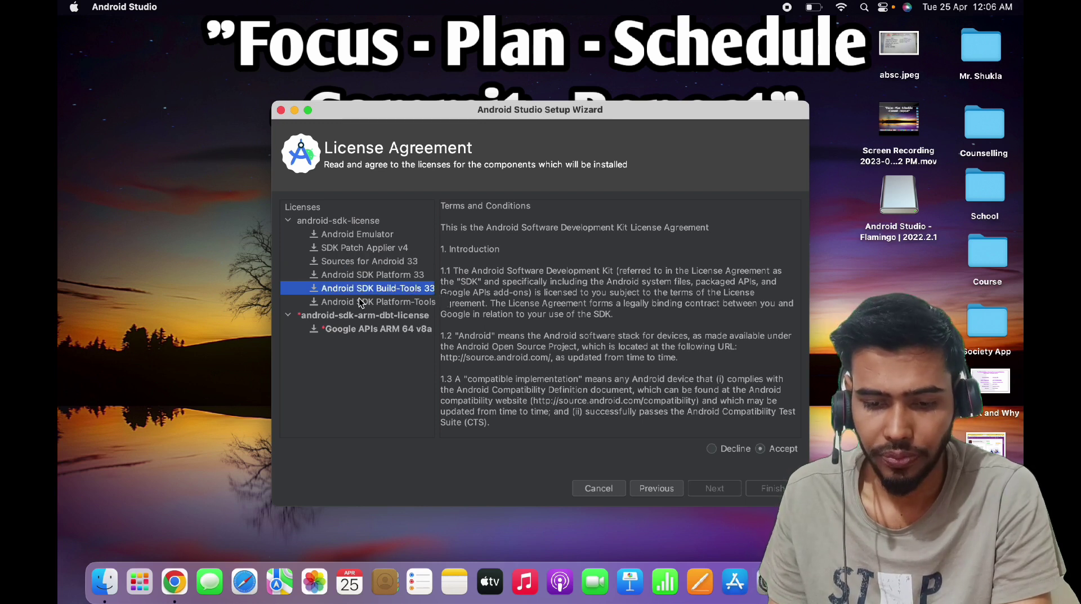
left_click(361, 302)
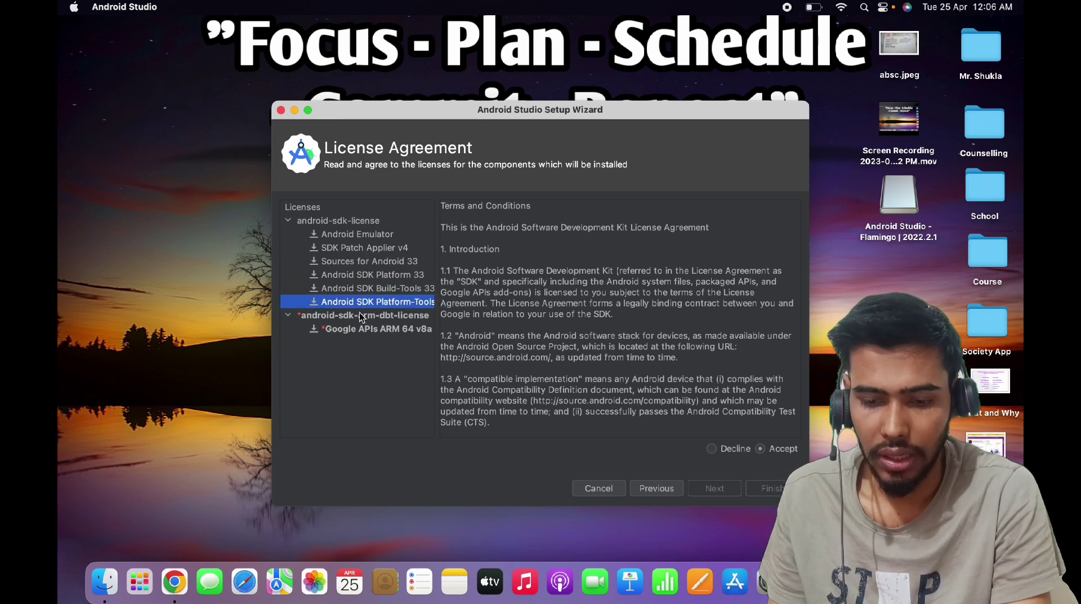
left_click(361, 319)
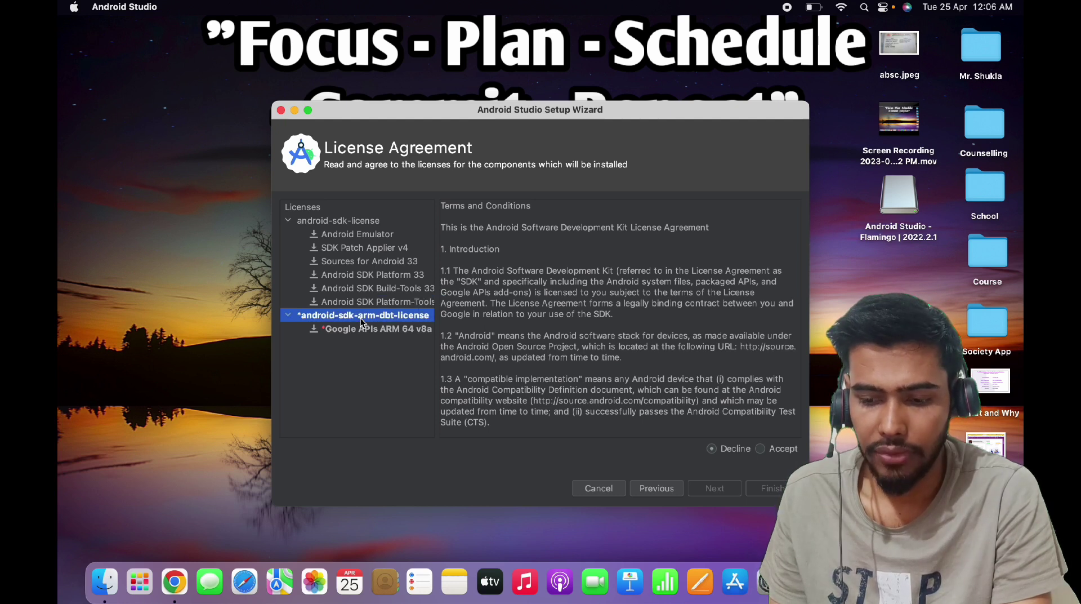
left_click(763, 451)
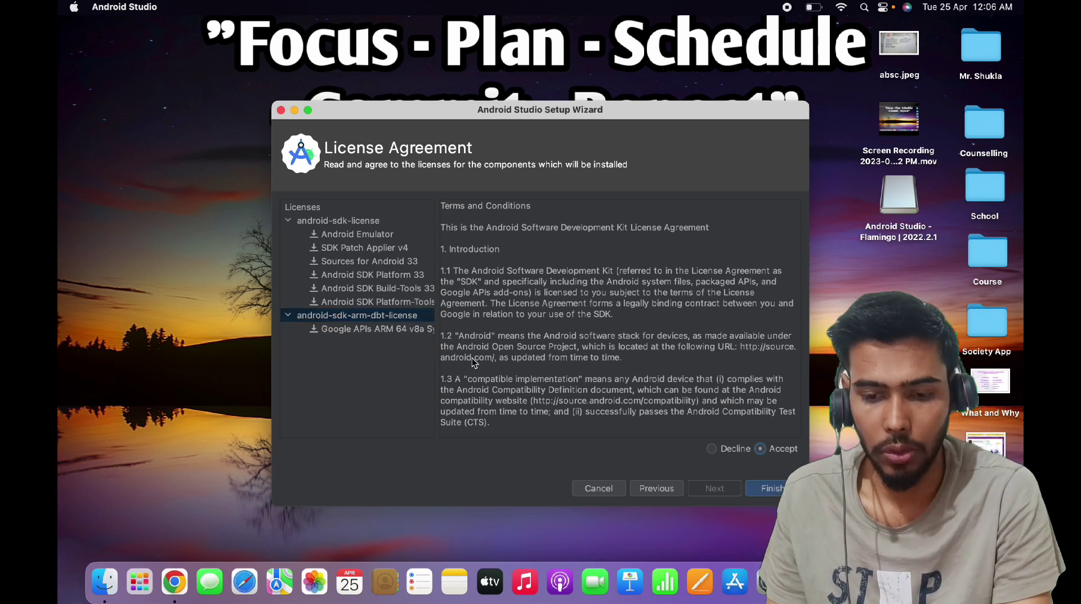
left_click(377, 332)
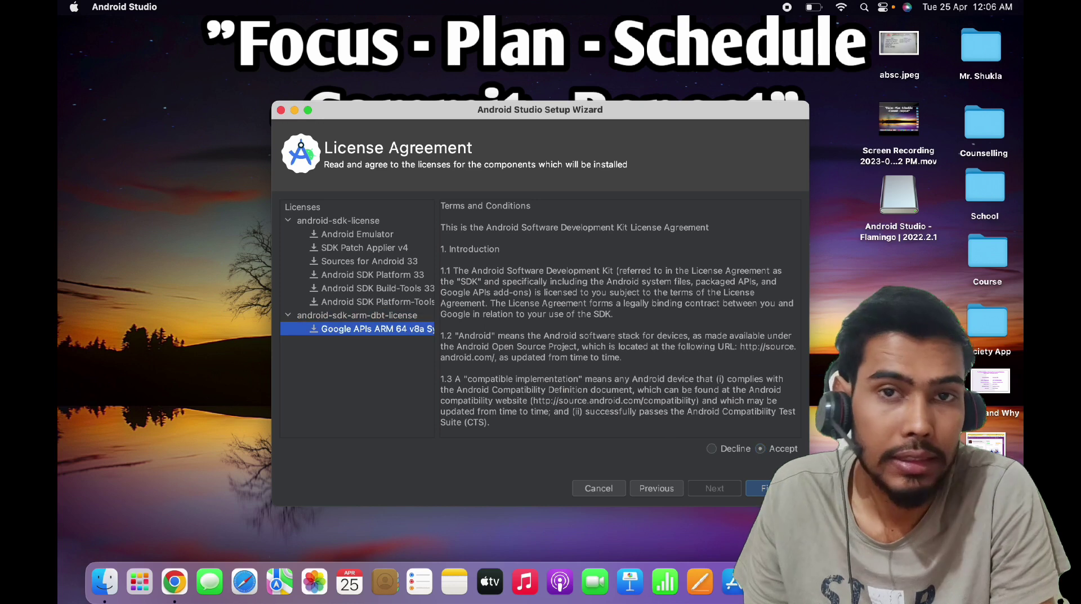
left_click(766, 487)
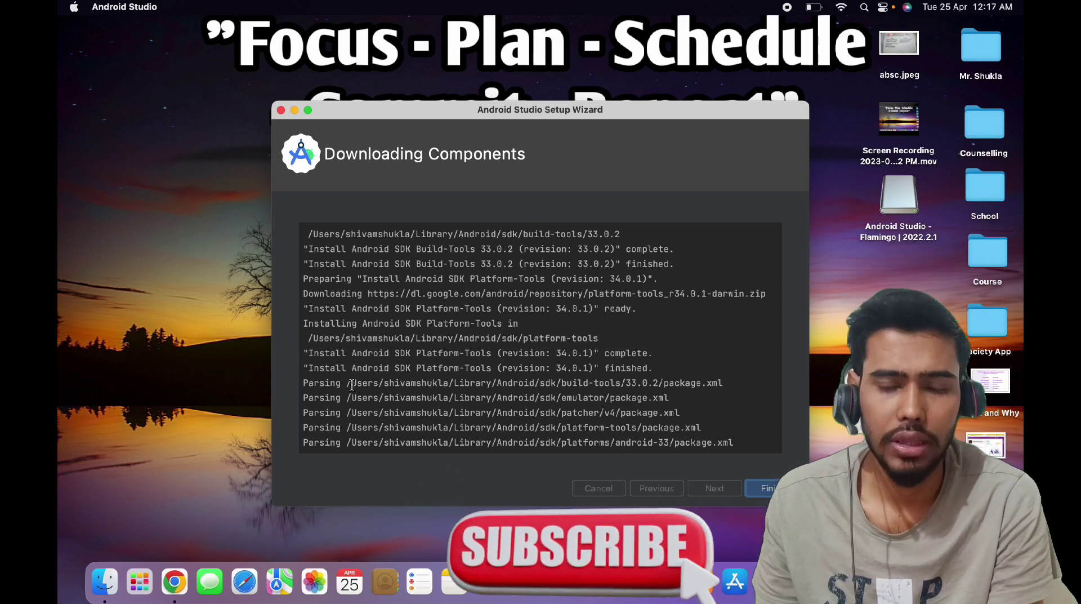
Wait for the SDK components to install, scrolling the log to confirm Pixel_3a AVD creation.
scroll(351, 385, "down", 5)
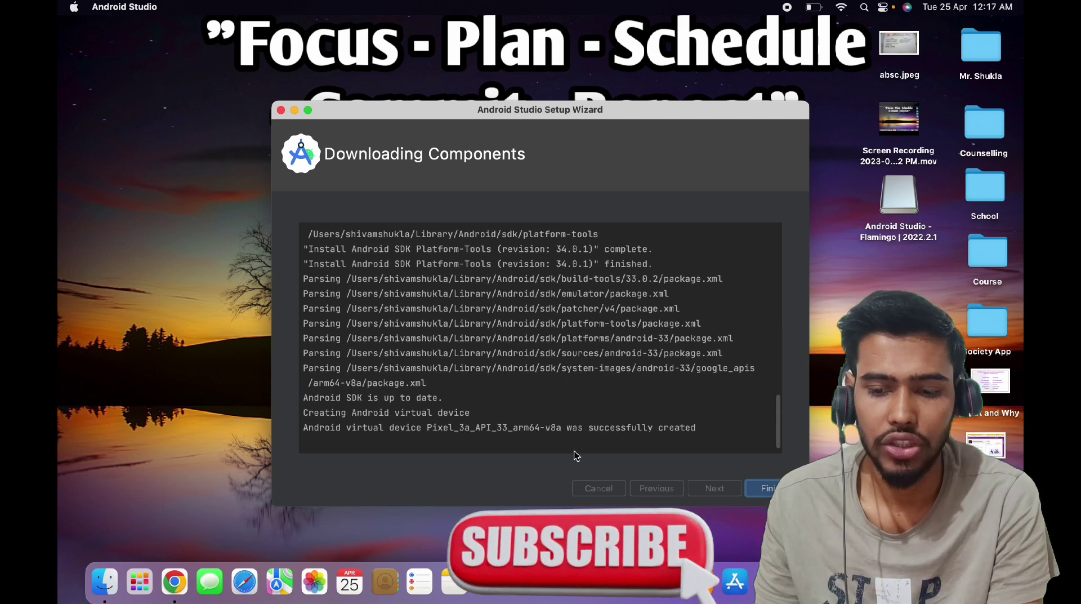
Close the setup wizard and create an Empty Activity project named 'My Application 12345'.
left_click(765, 488)
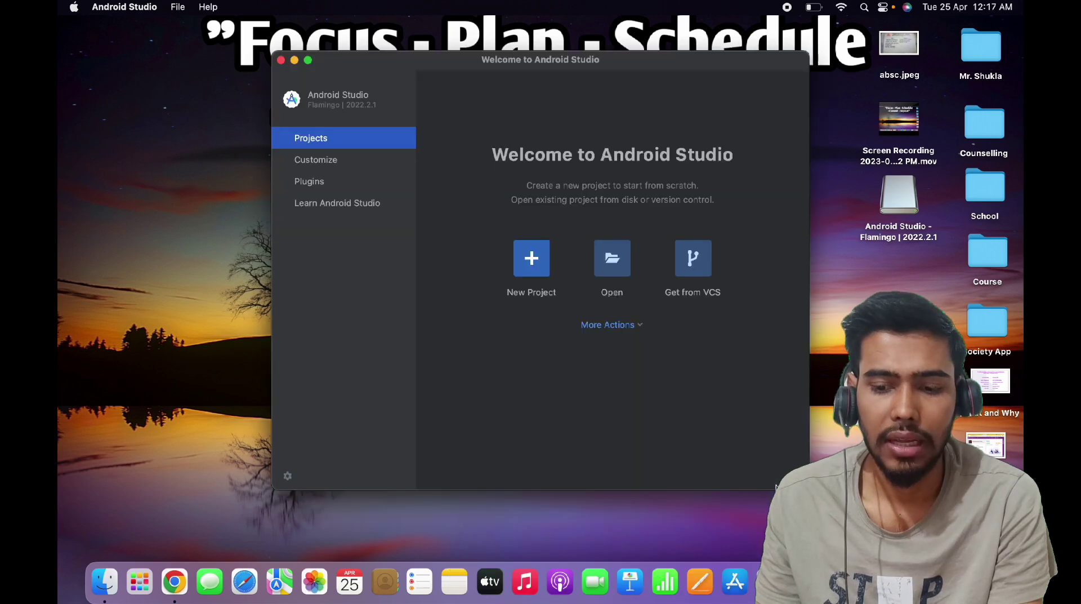
left_click(524, 269)
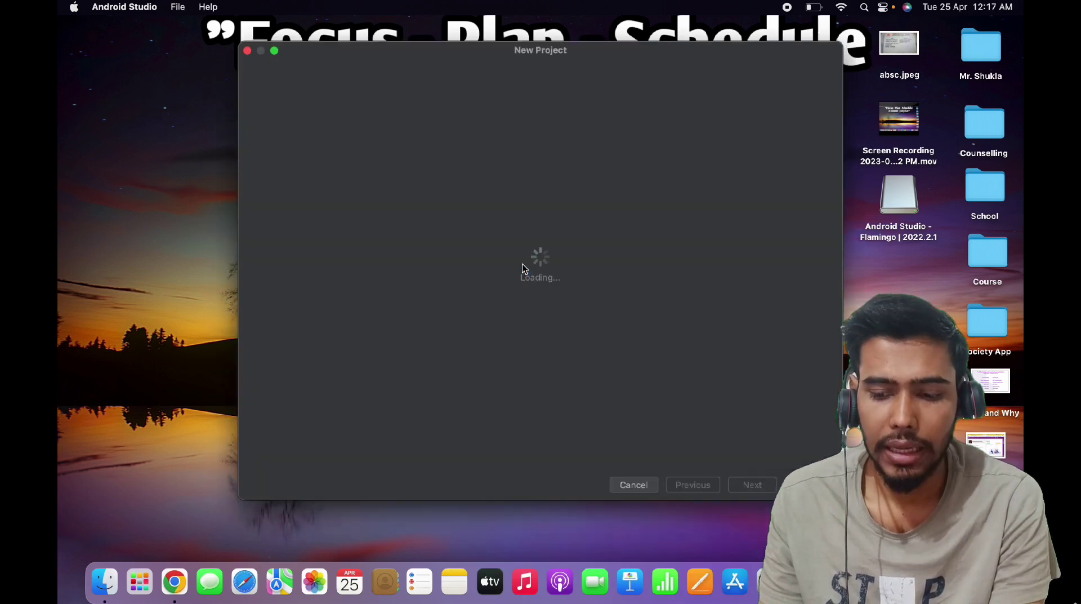
left_click(608, 157)
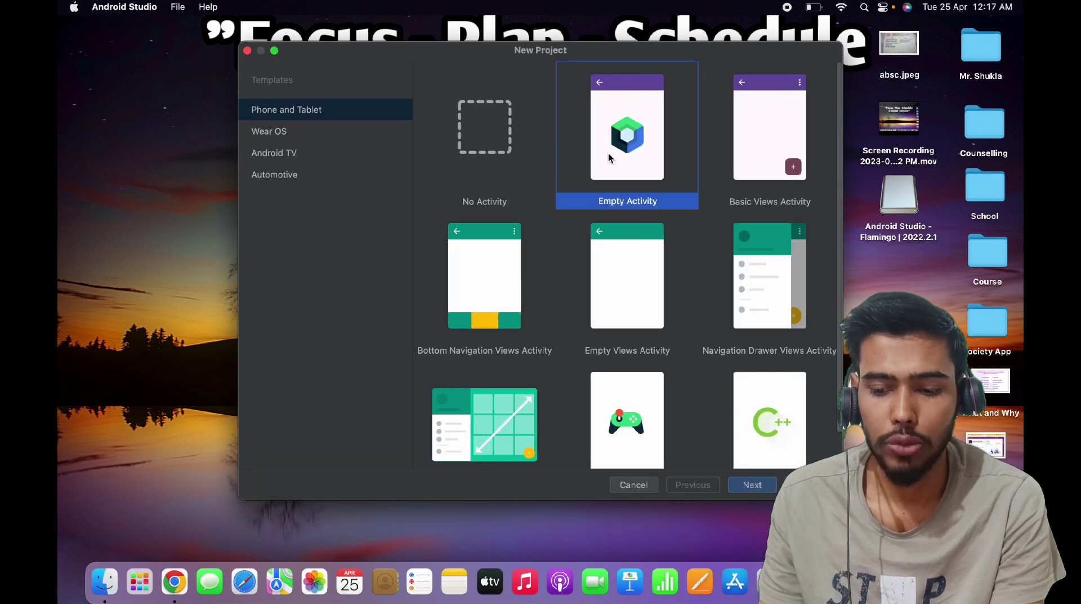
left_click(752, 485)
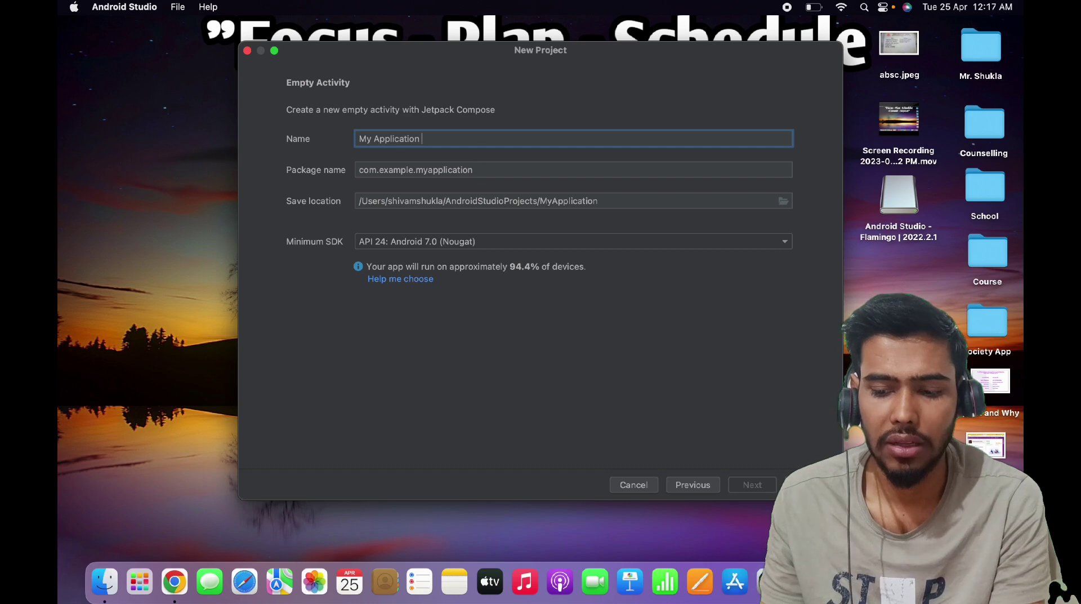
type("5")
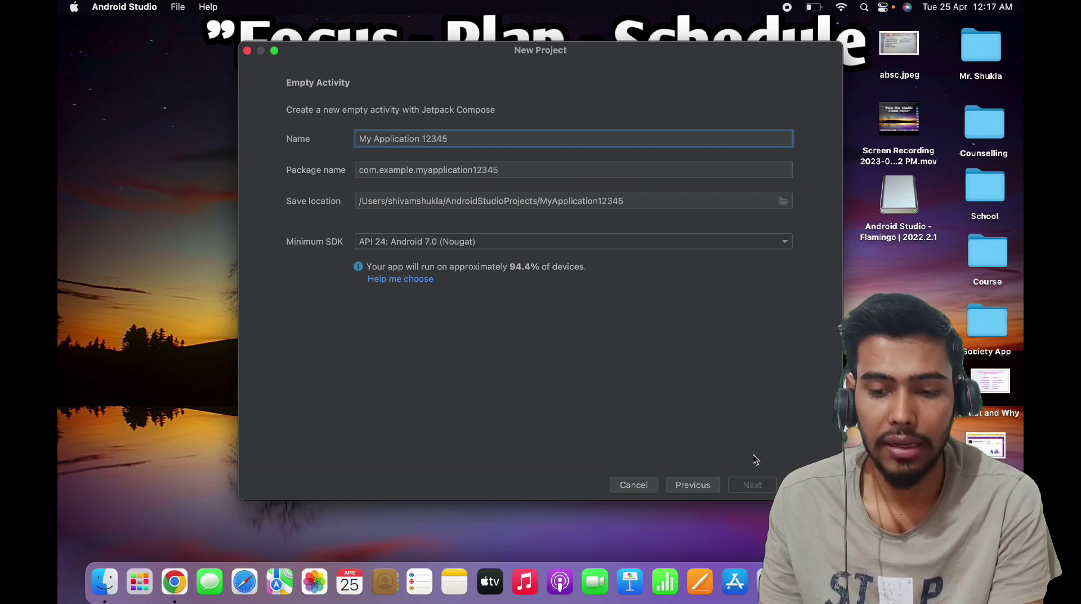
left_click(802, 485)
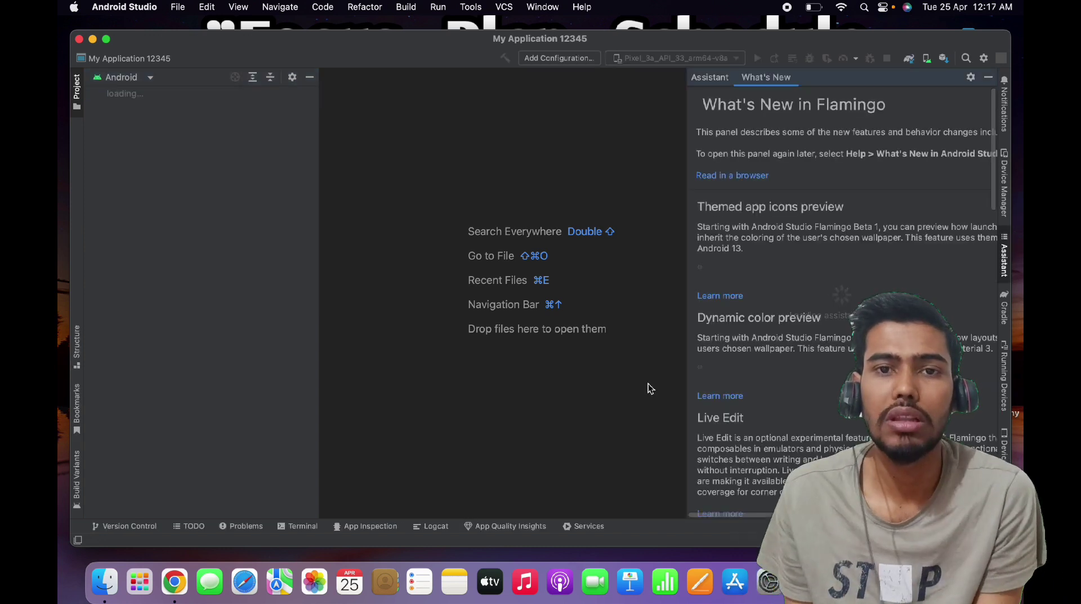
Hide the What's New panel and show the Build window with Gradle sync for MainActivity.kt.
scroll(789, 353, "down", 10)
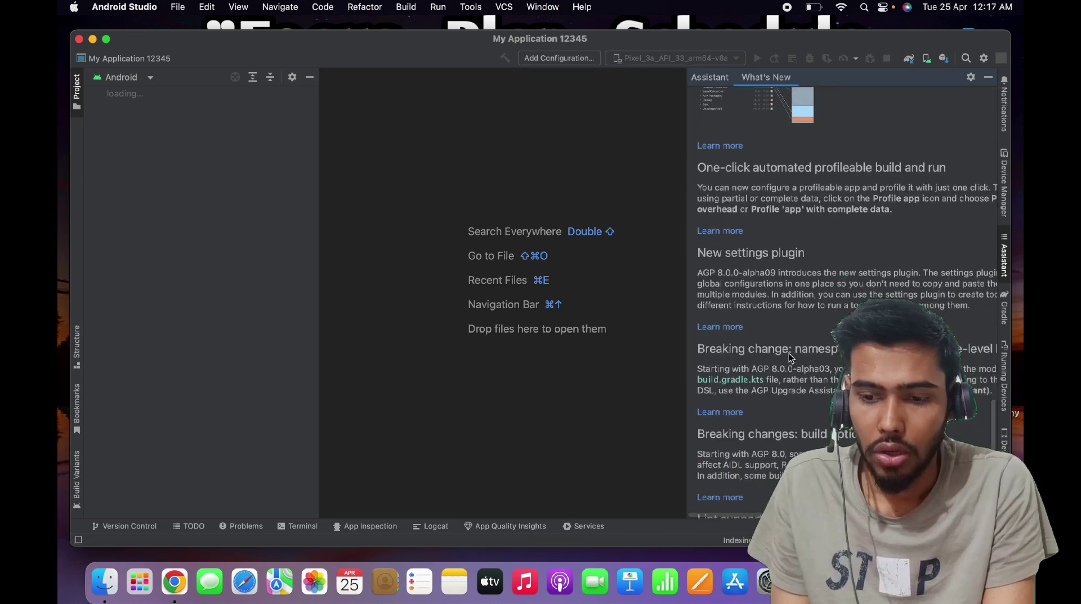
scroll(792, 358, "up", 15)
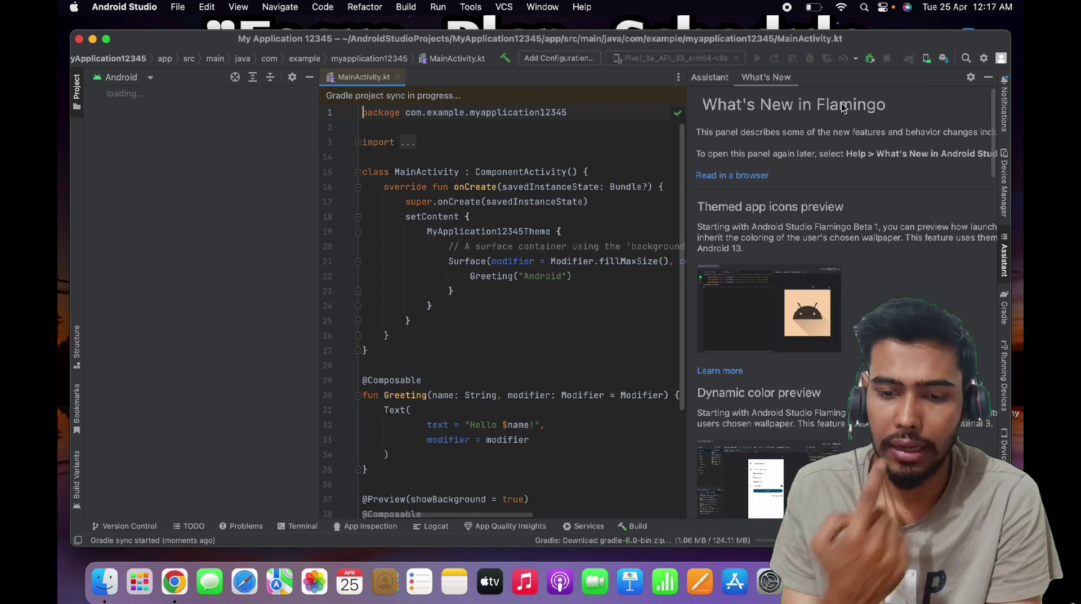
left_click(988, 79)
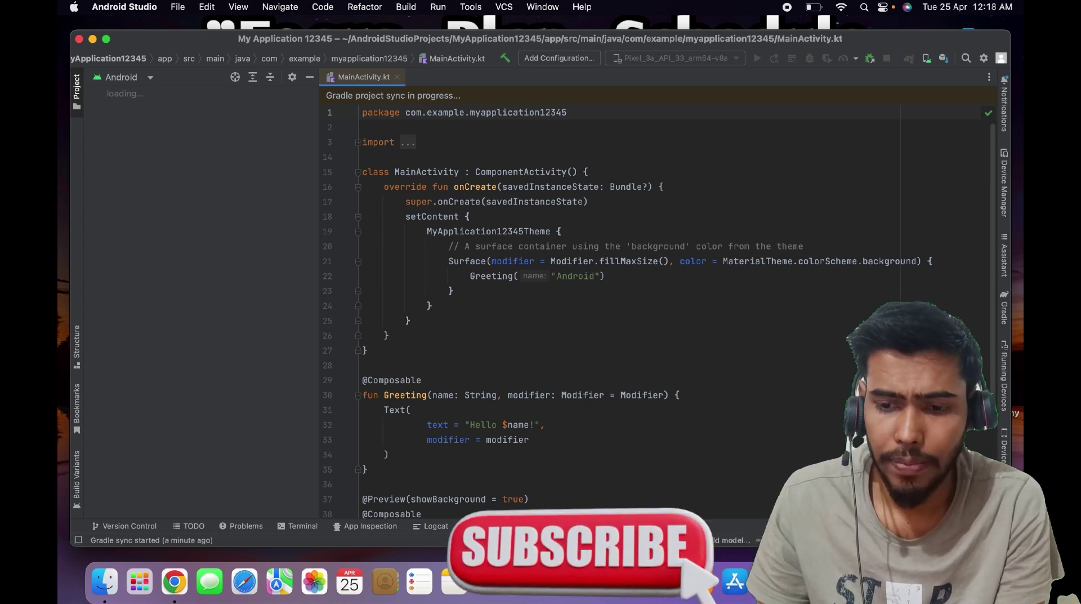
left_click(585, 525)
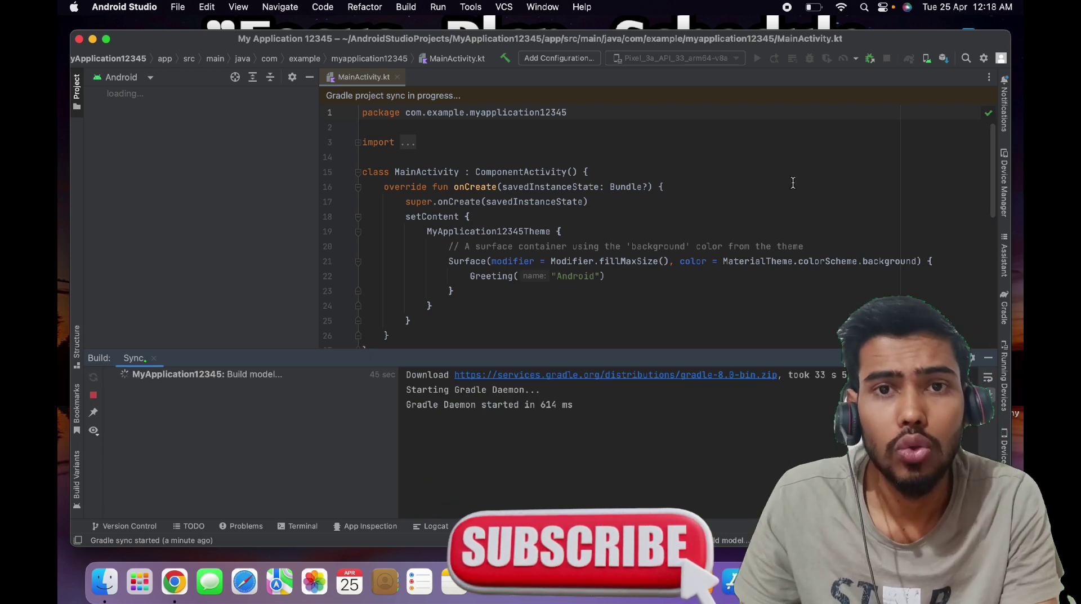
Launch the Pixel_3a_API_33_arm64-v8a emulator from Device Manager and shrink the Build pane.
left_click(927, 59)
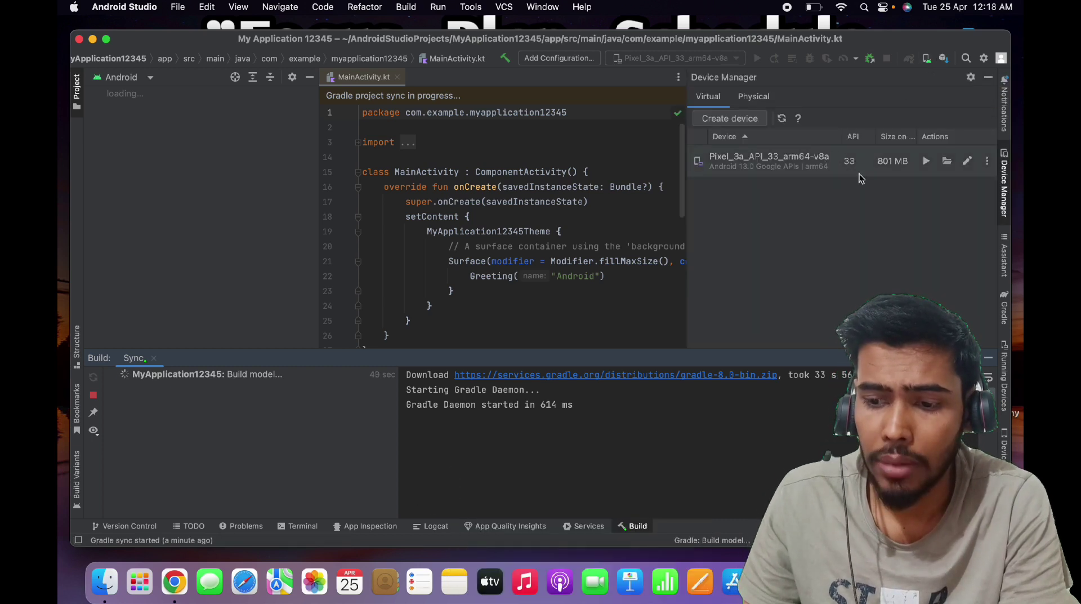
left_click(925, 163)
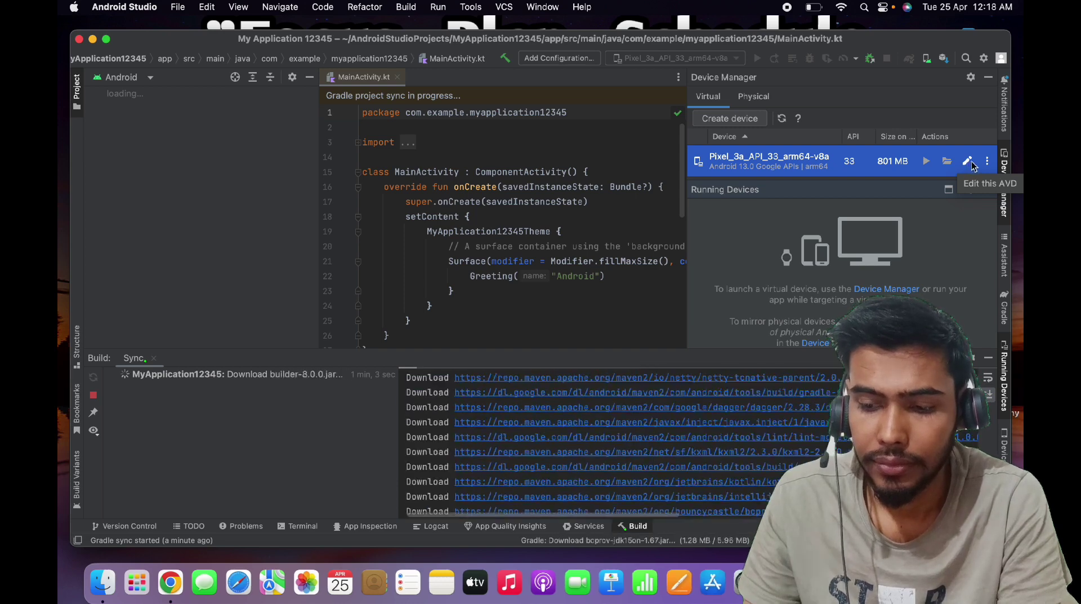
left_click(926, 161)
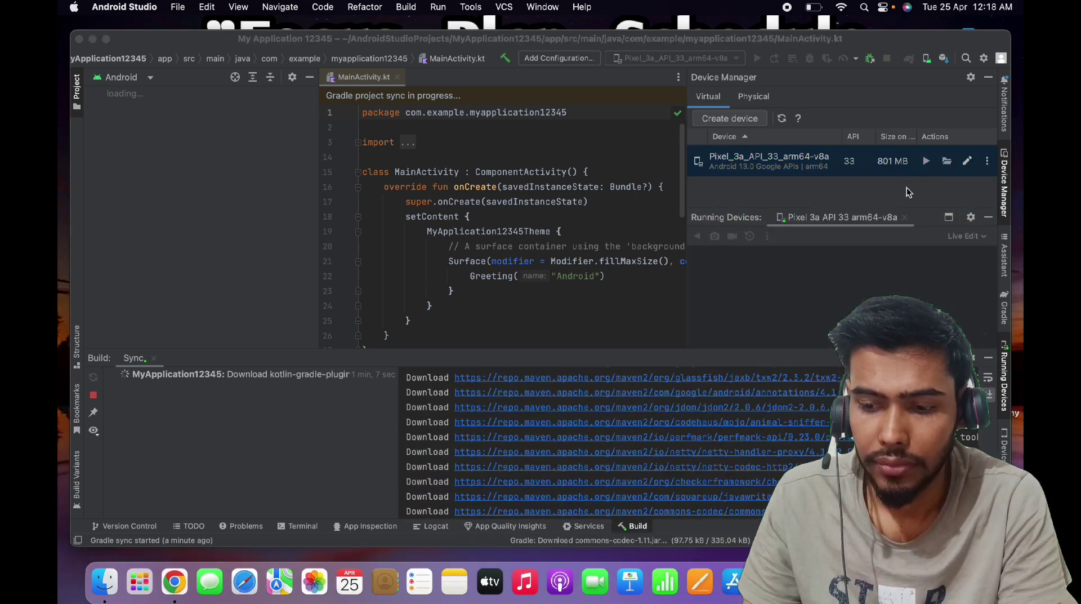
scroll(727, 394, "right", 3)
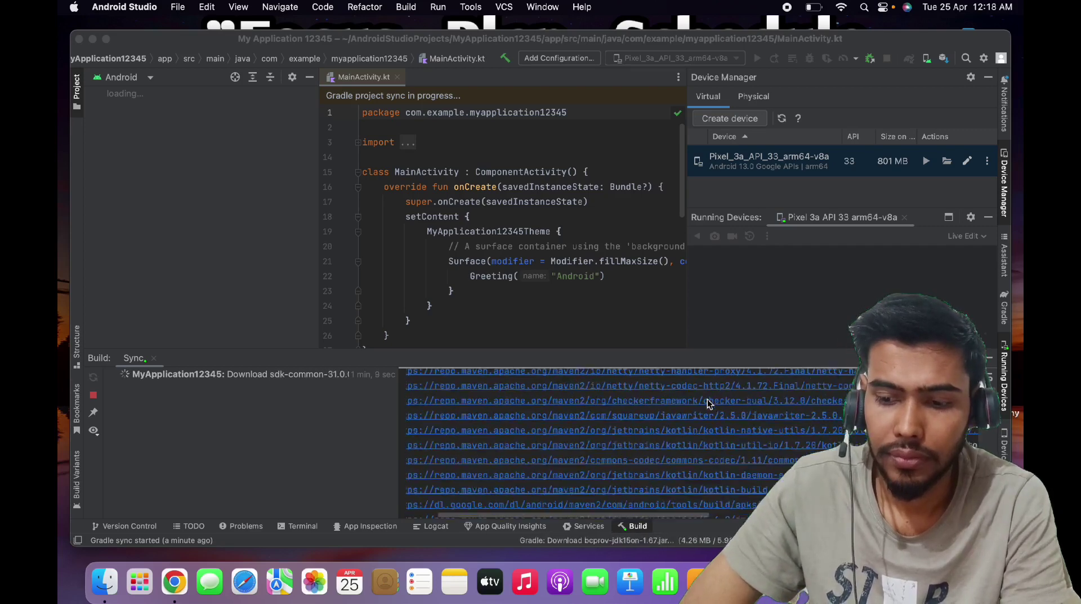
scroll(708, 403, "left", 3)
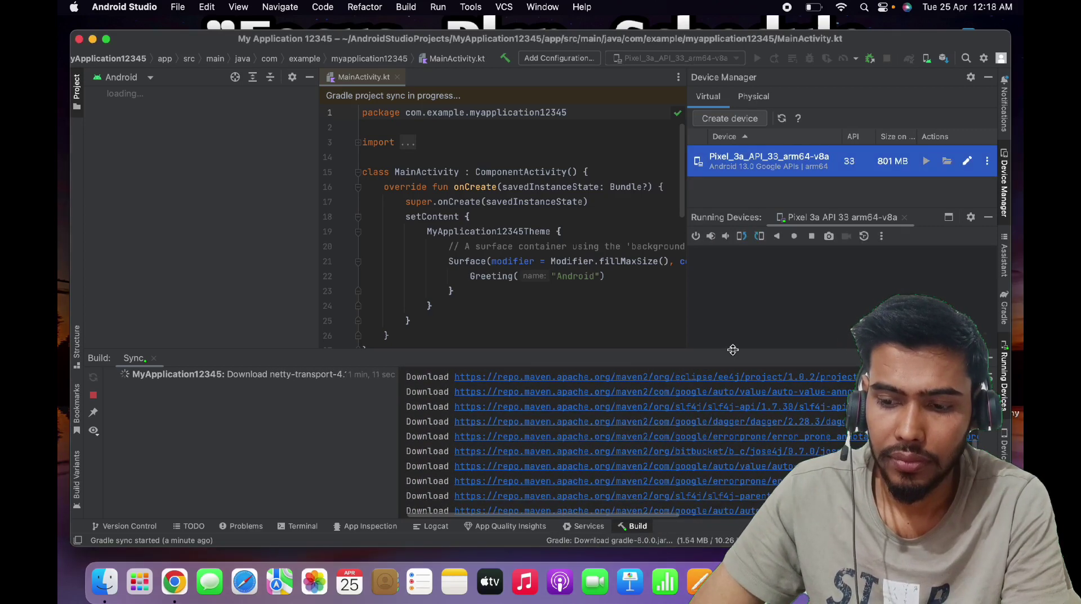
left_click_drag(733, 350, 730, 466)
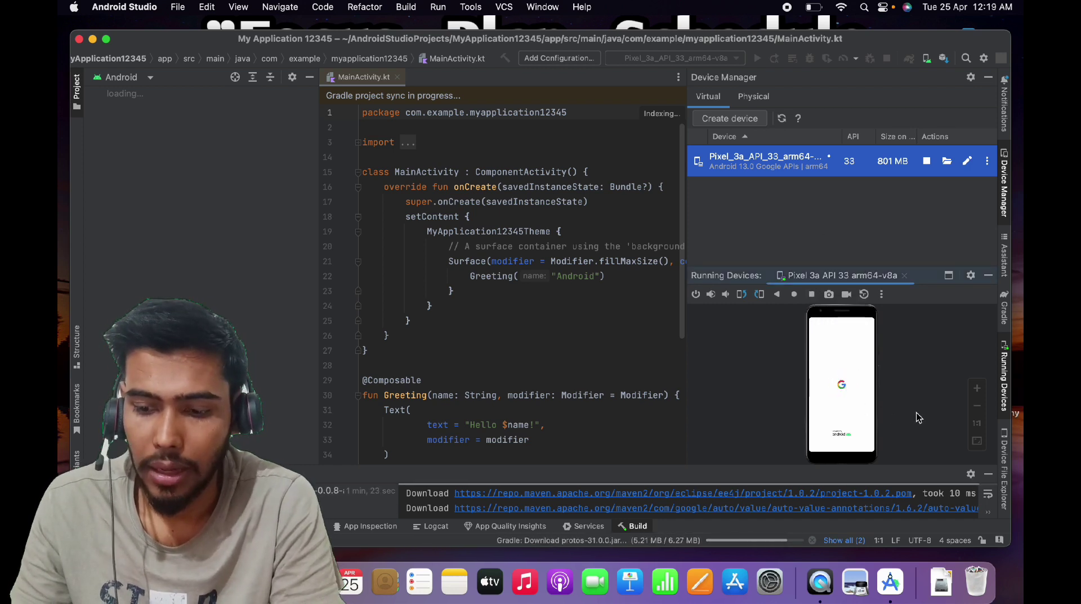
Switch Running Devices to Float mode and stretch the emulator window taller at both edges.
left_click(949, 278)
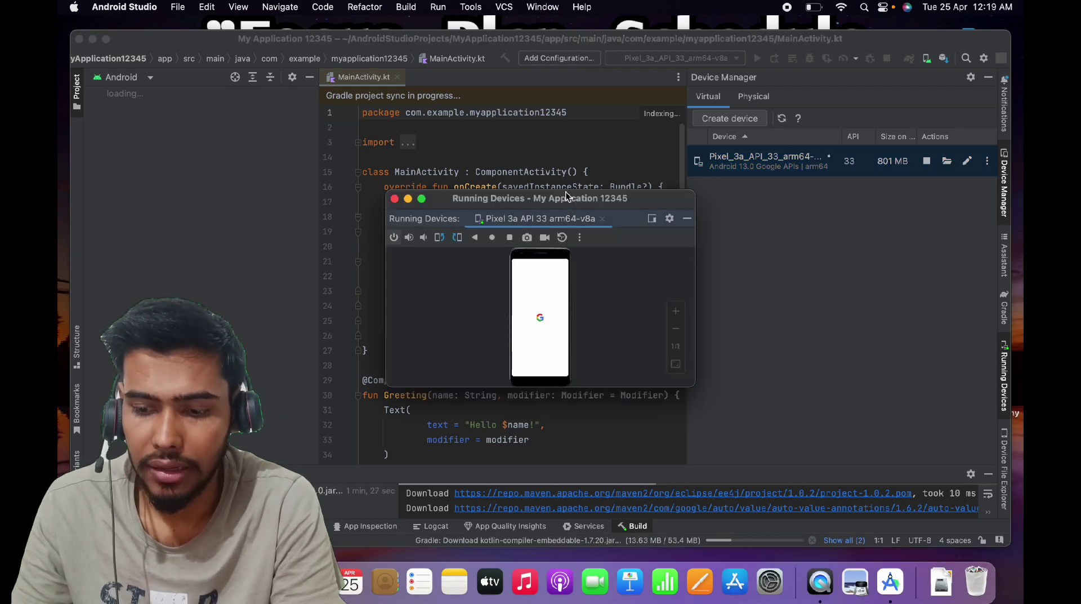
left_click_drag(567, 191, 847, 85)
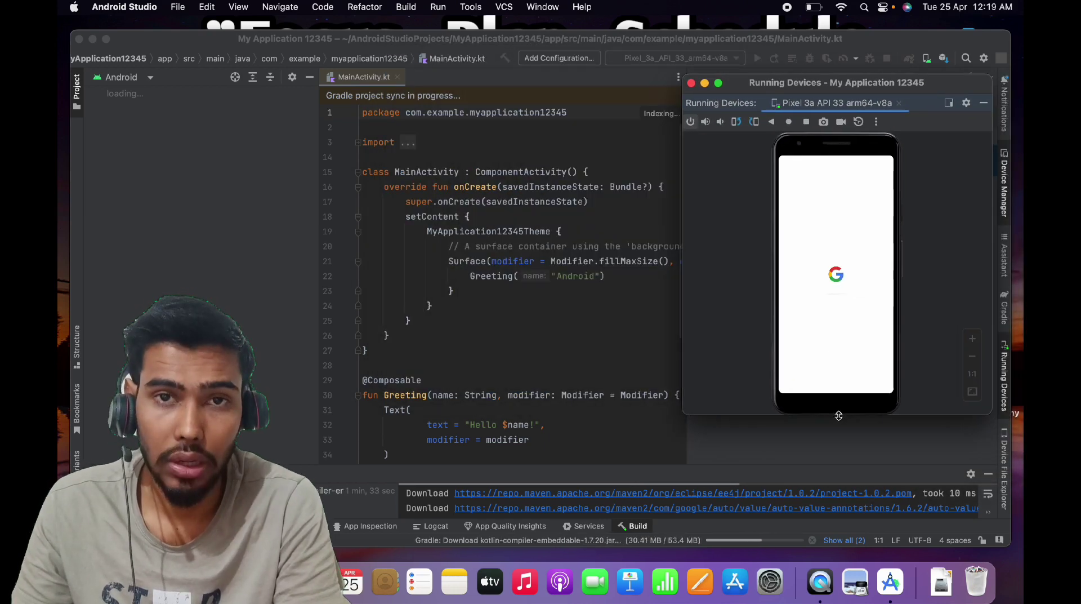
left_click_drag(838, 416, 844, 527)
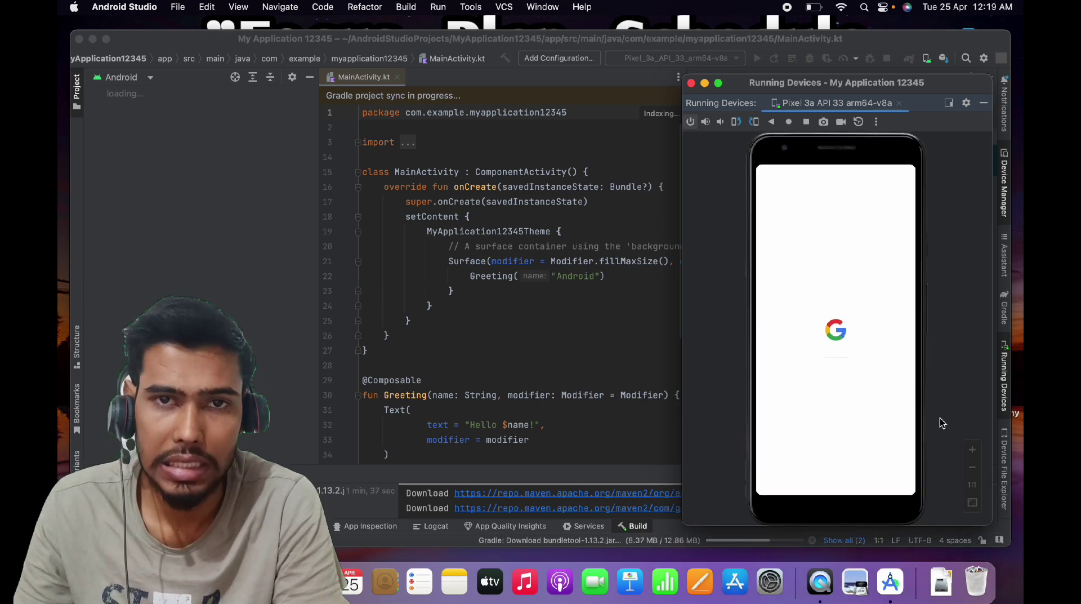